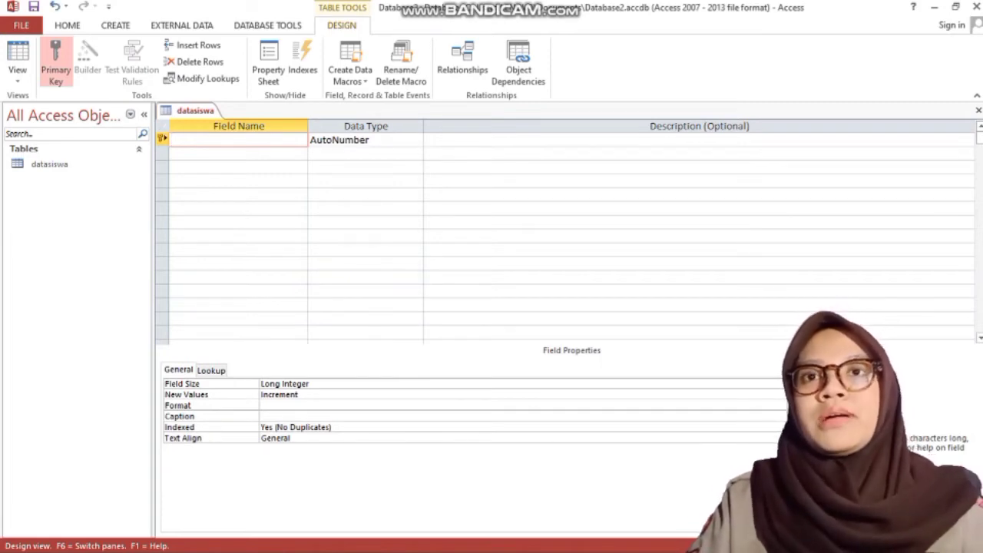
Step: Add the No Induk field as Number and the Nama field as Short Text
text(No)
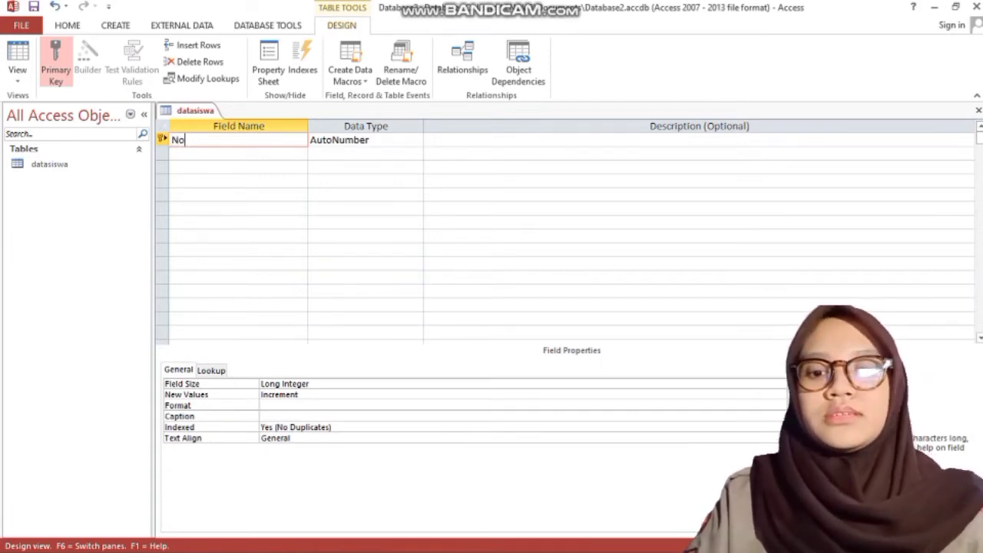
text( Induk)
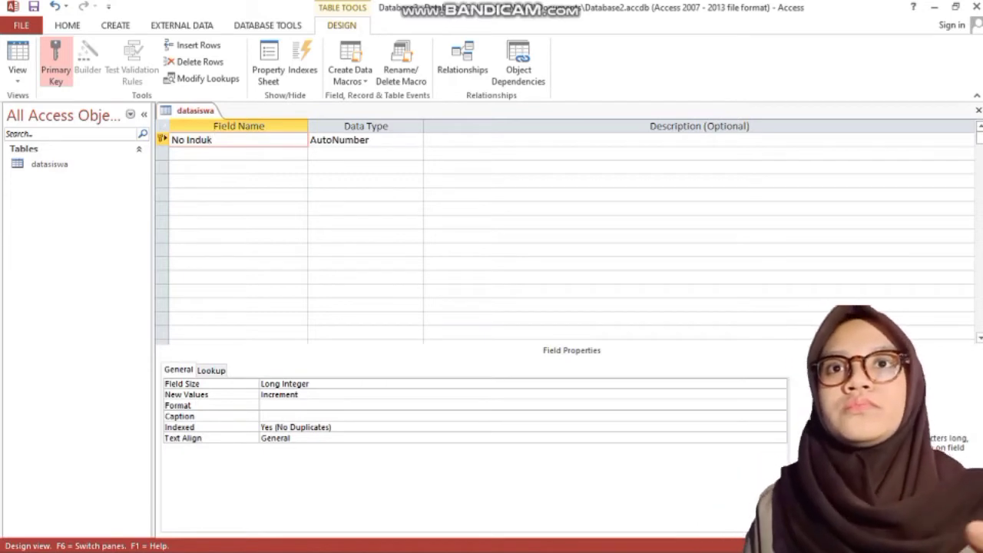
click(381, 140)
click(416, 140)
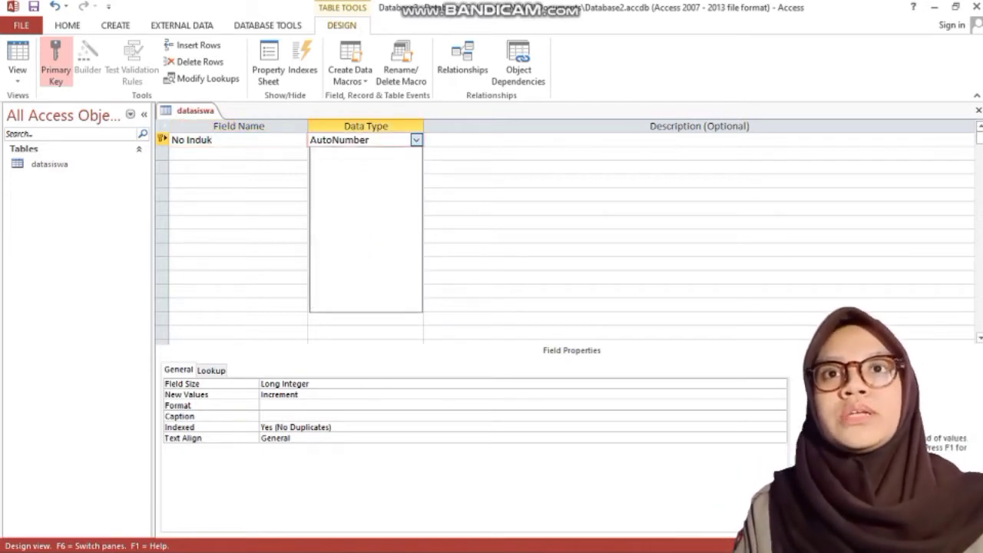
click(331, 182)
click(239, 154)
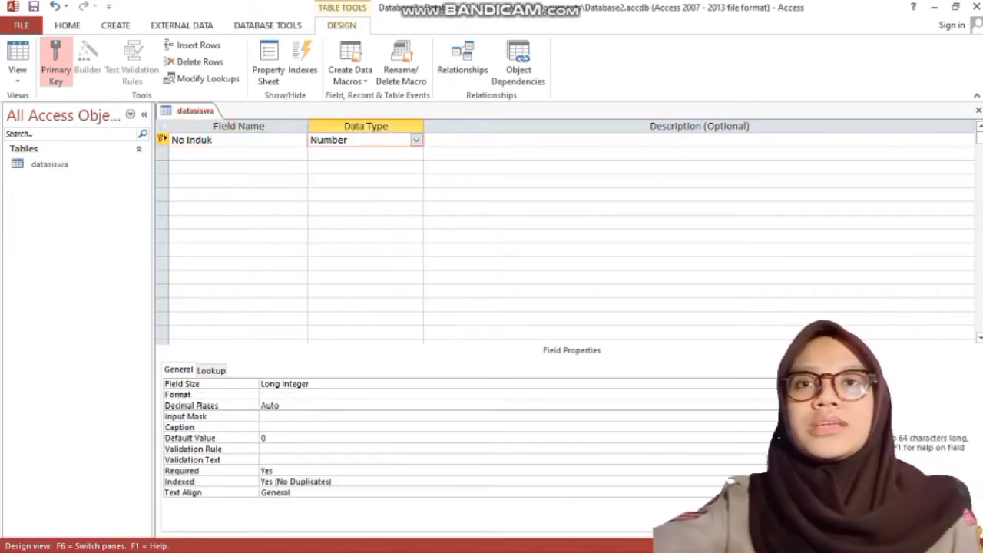
text(Nama)
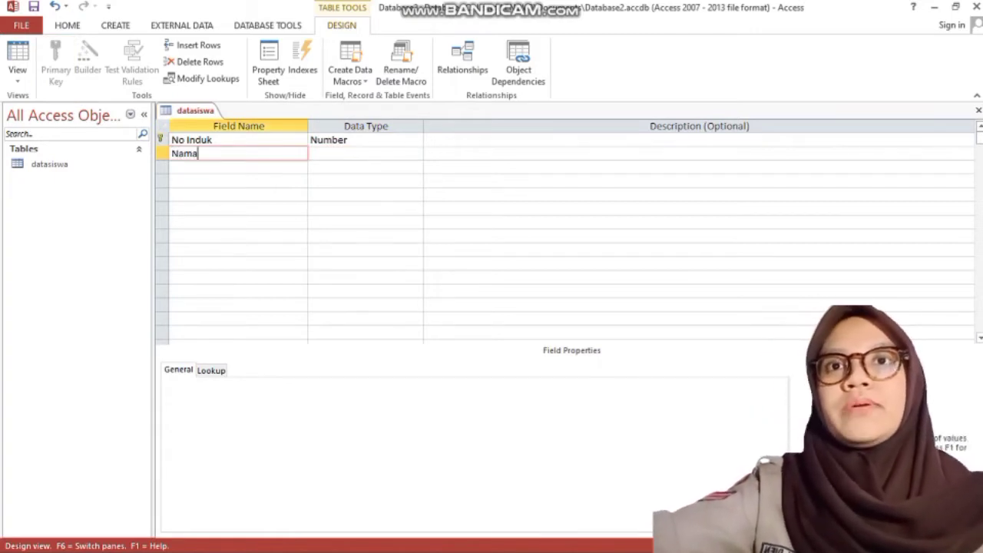
click(340, 153)
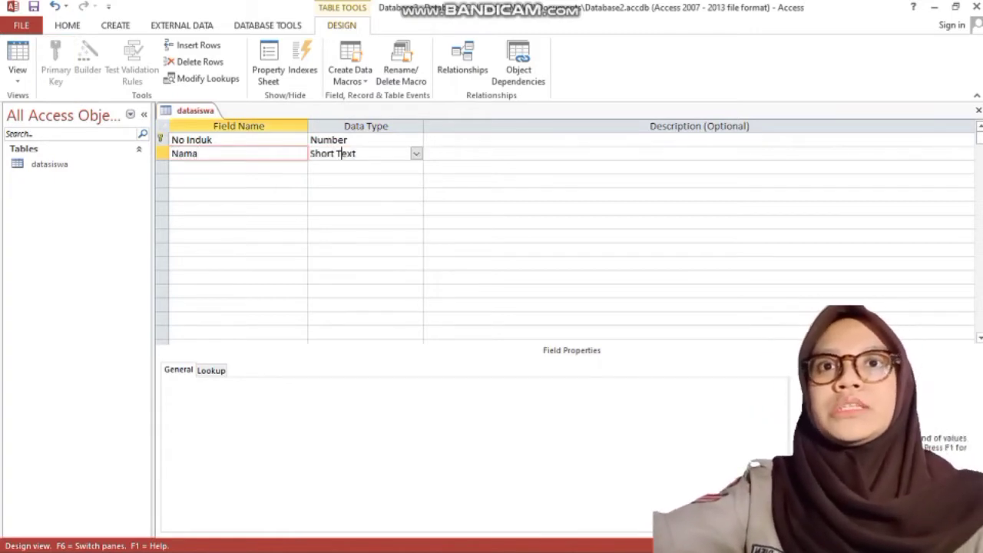
click(238, 167)
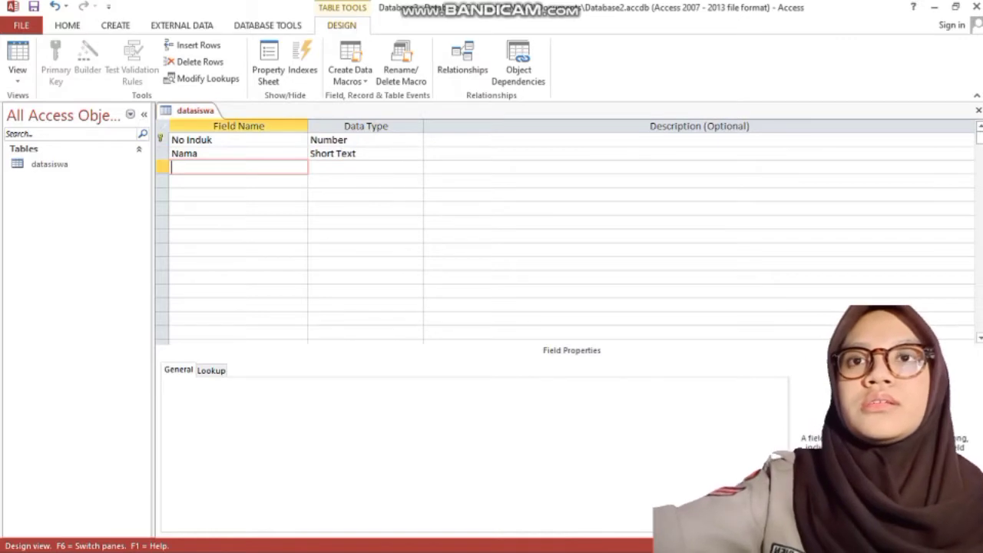
Step: Add a Jenis Kelamin field and start the Lookup Wizard for its data type
text(Jeni)
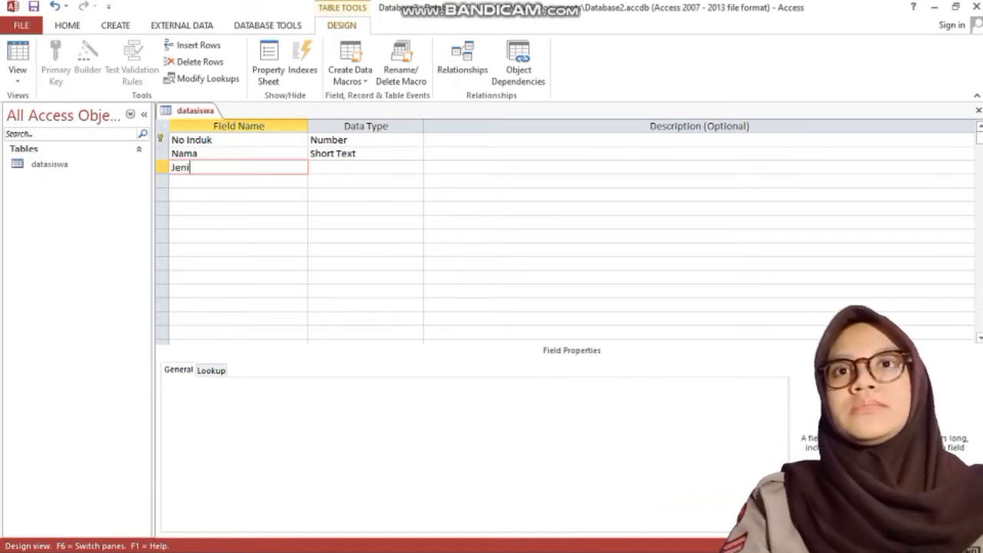
text(s Kelamin)
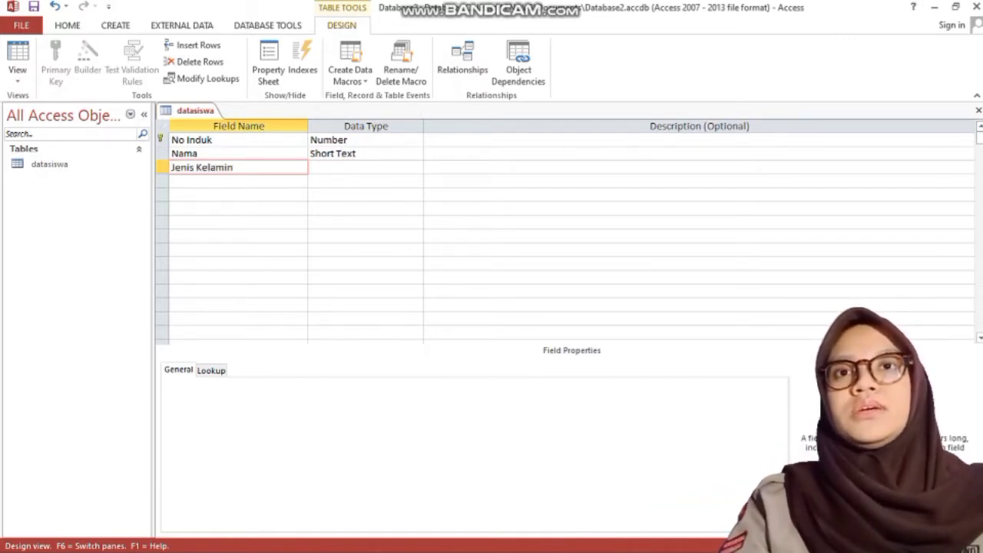
key(Tab)
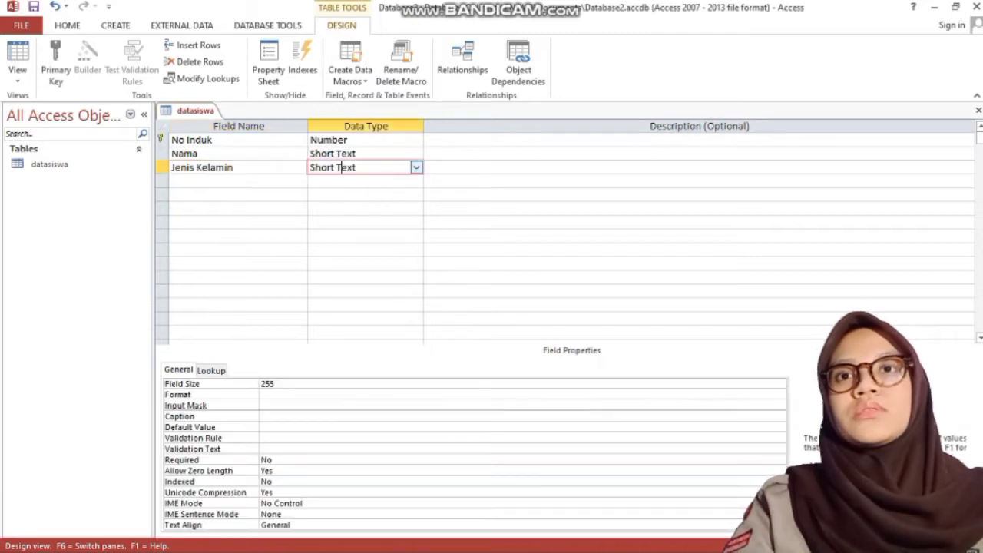
key(alt+Down)
key(Down)
key(Down)
key(Down)
key(Down)
key(Down)
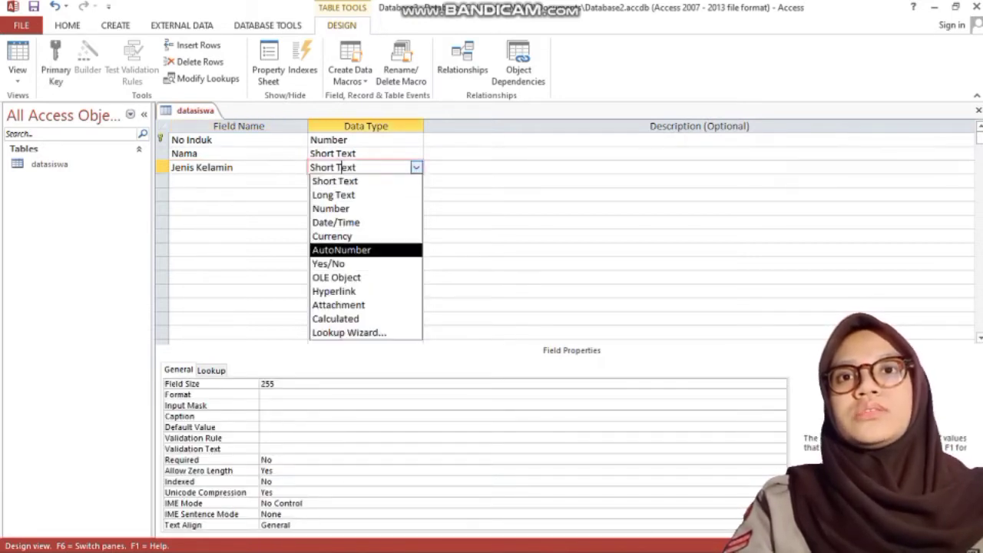
key(Down)
key(Down)
key(Down)
key(Down)
key(Down)
key(Down)
key(Return)
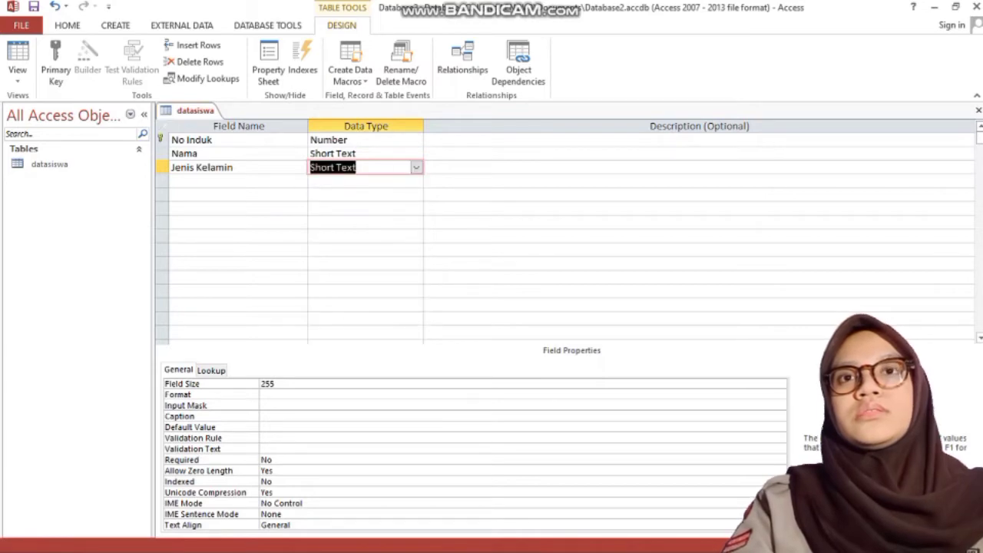
Step: Enter Laki-Laki and Perempuan as Jenis Kelamin's own typed lookup values and finish the wizard
key(Down)
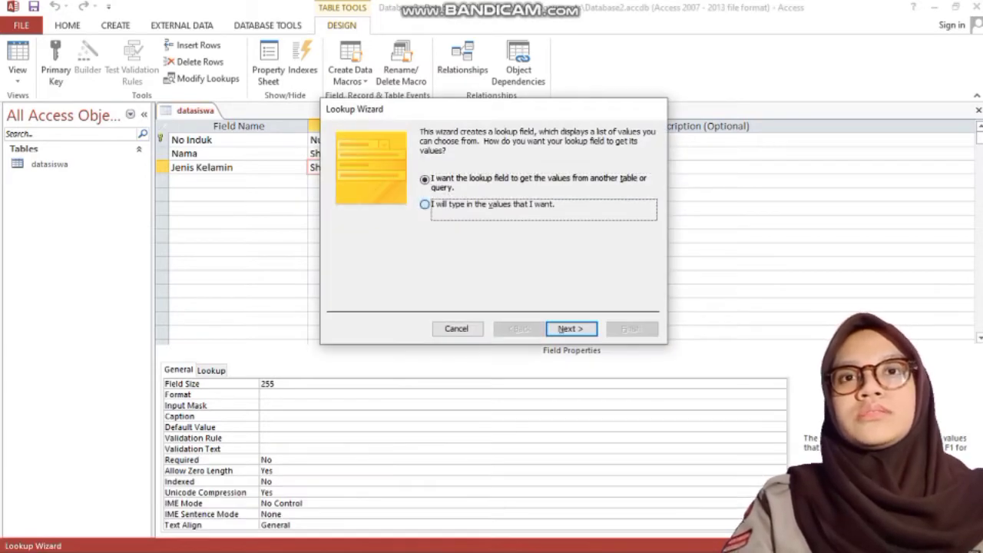
key(Return)
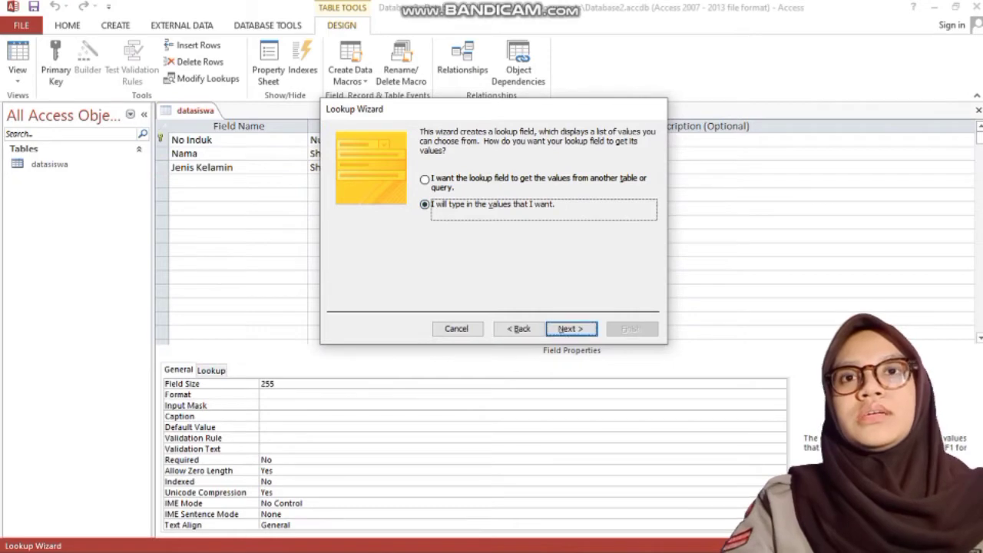
key(Tab)
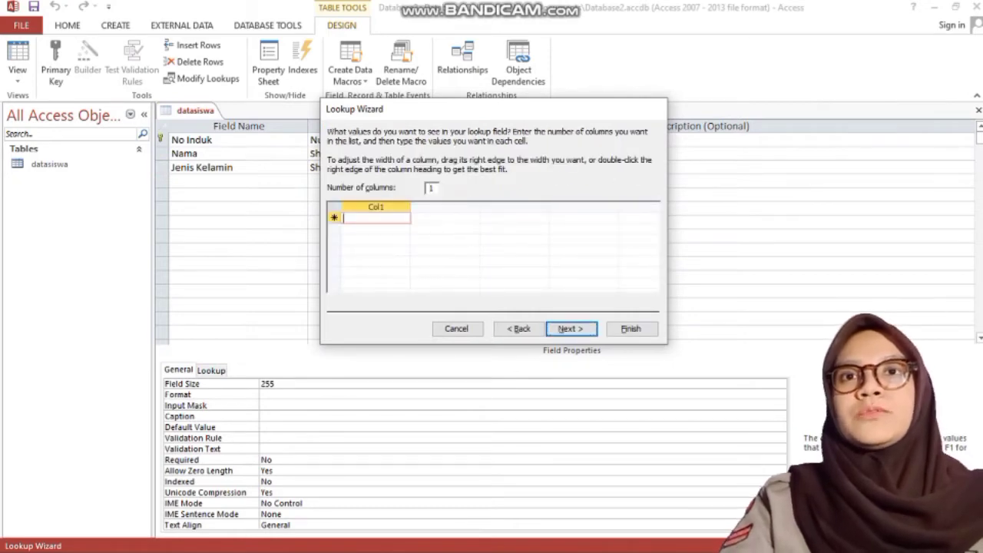
text(Laki-Laki)
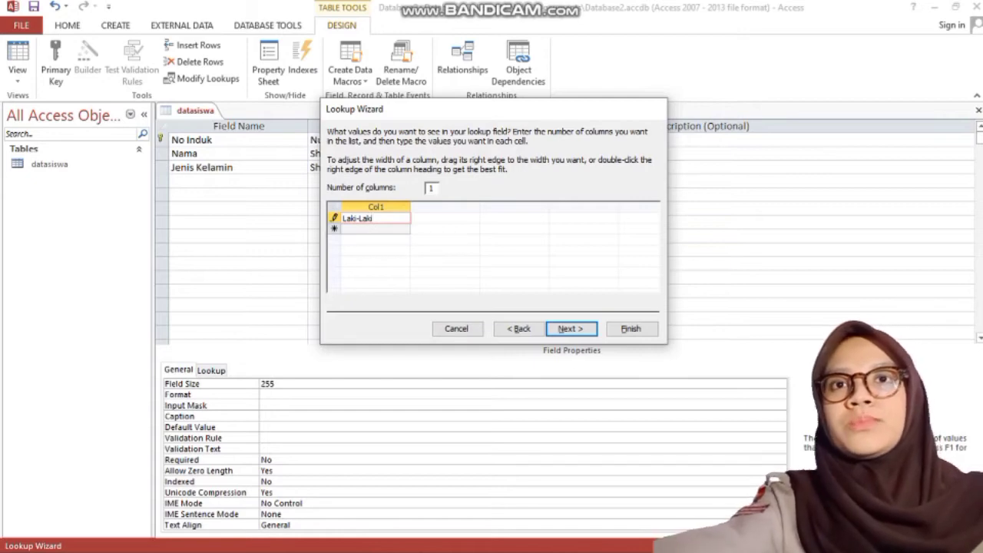
key(Tab)
text(Perempuan)
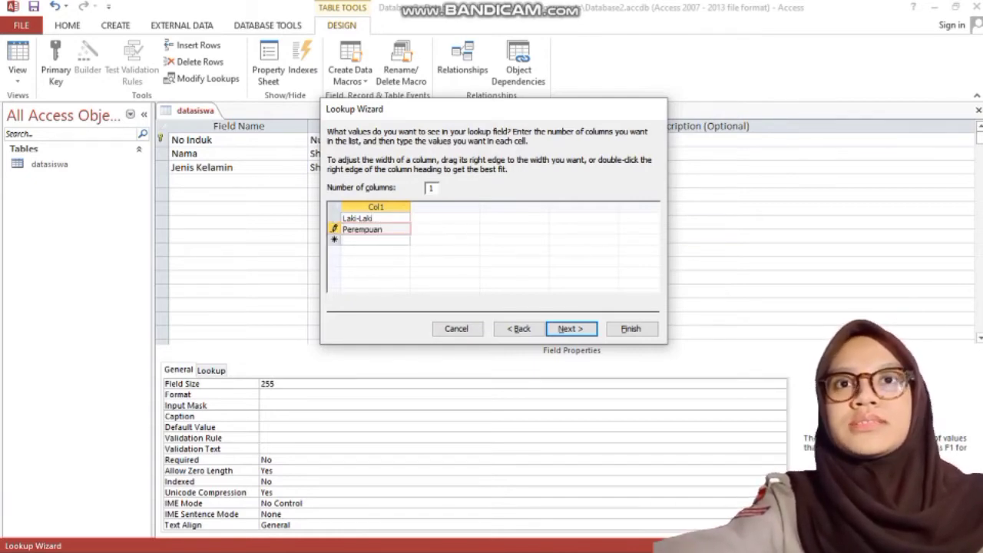
click(572, 329)
click(631, 329)
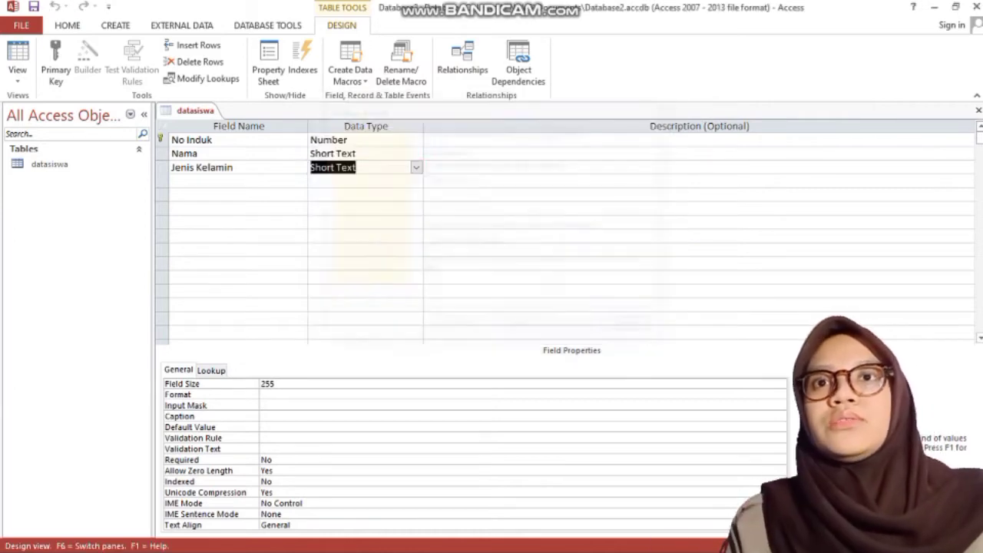
Step: Add an Alamat field with the Long Text data type
click(238, 182)
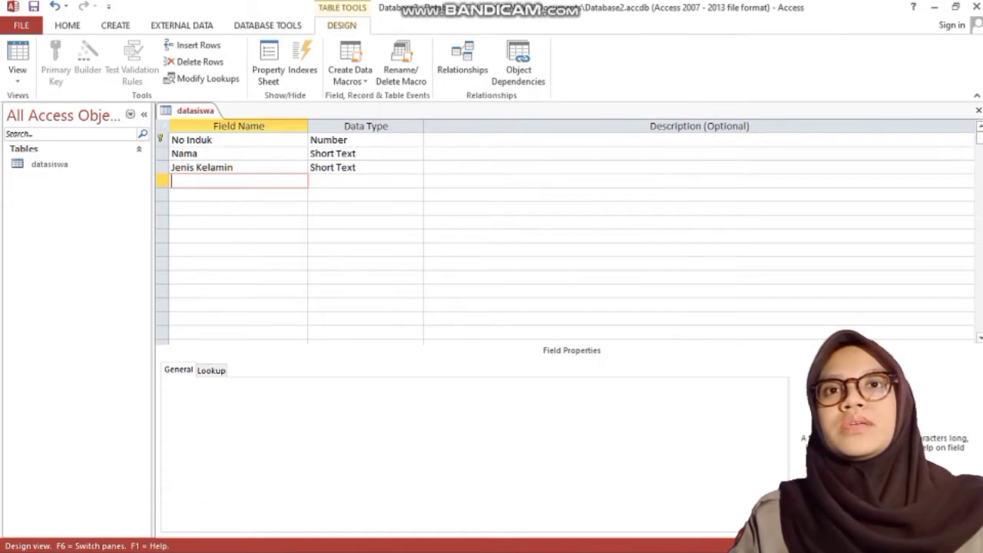
text(Alamat)
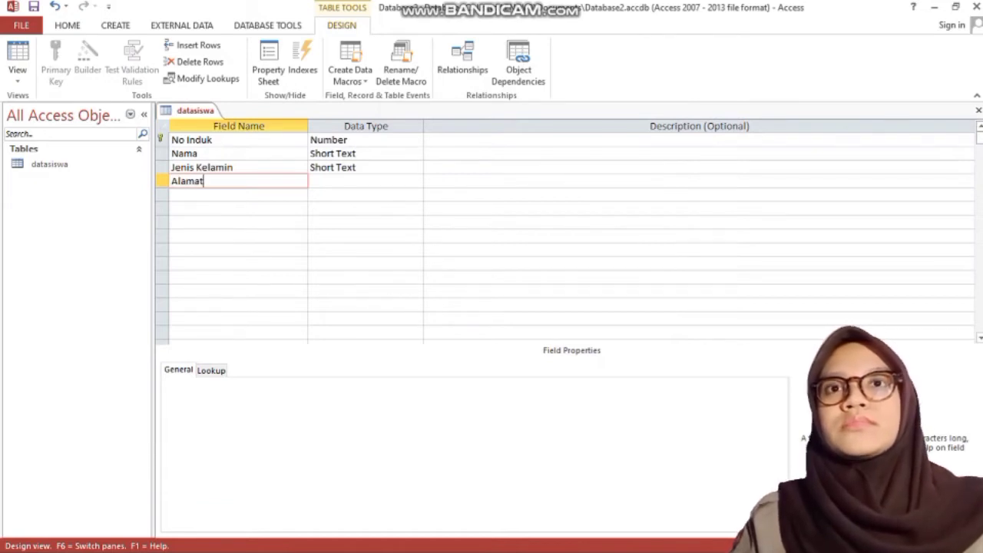
click(331, 182)
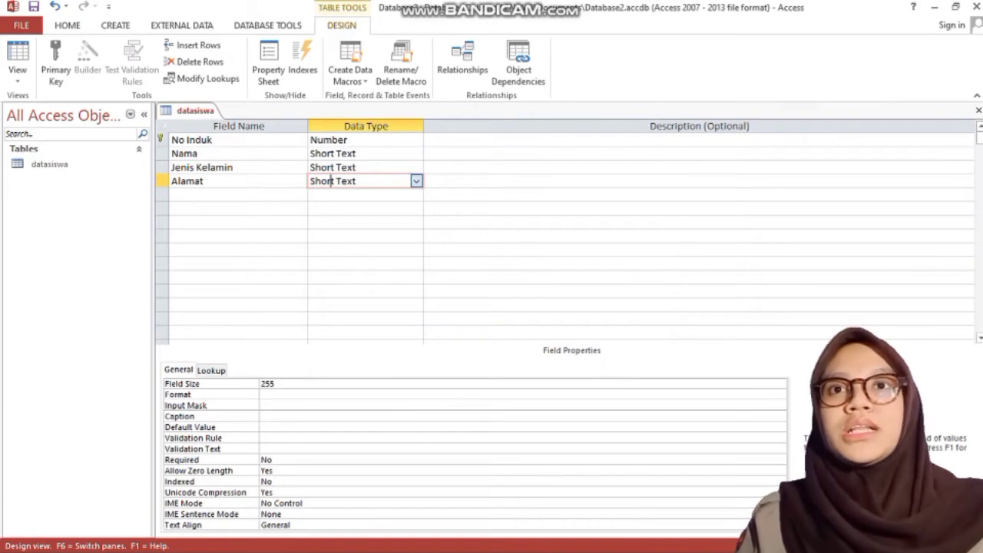
click(416, 181)
click(334, 208)
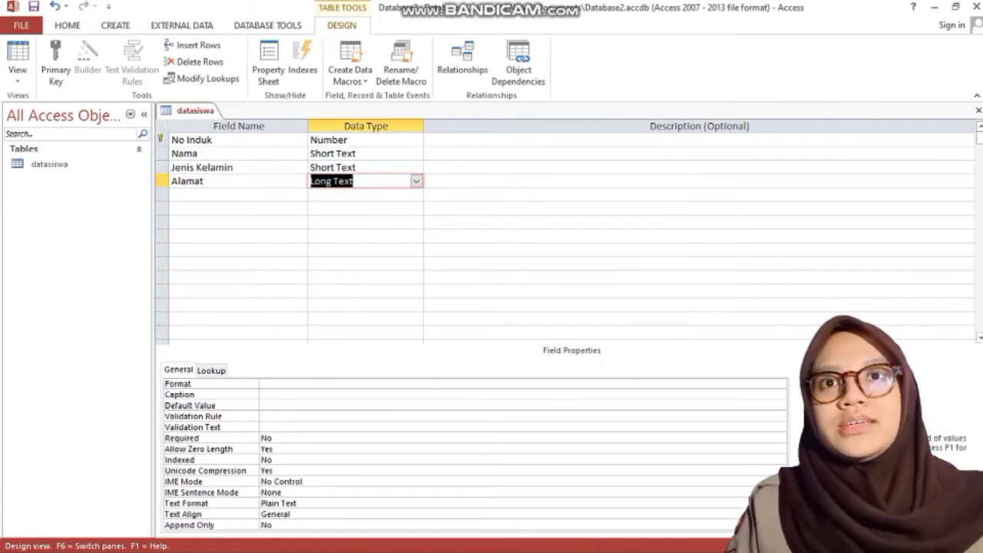
Step: Add a No Telepon Short Text field with a field size of 12
click(215, 195)
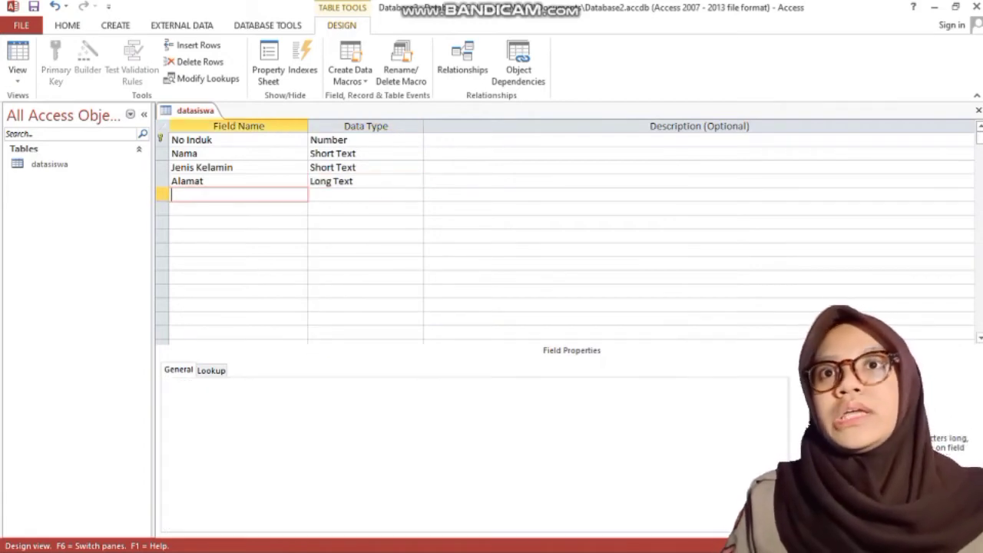
text(No Telepon)
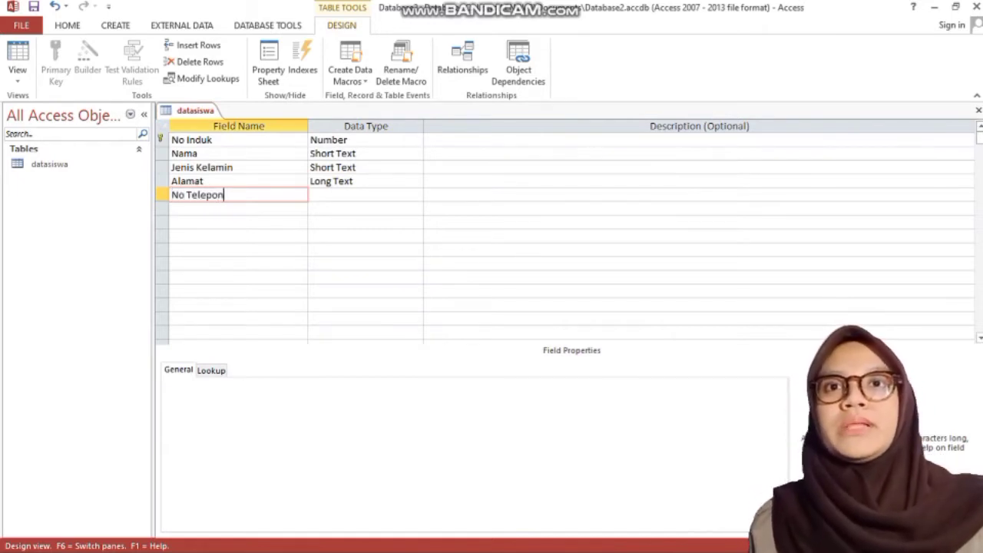
click(366, 195)
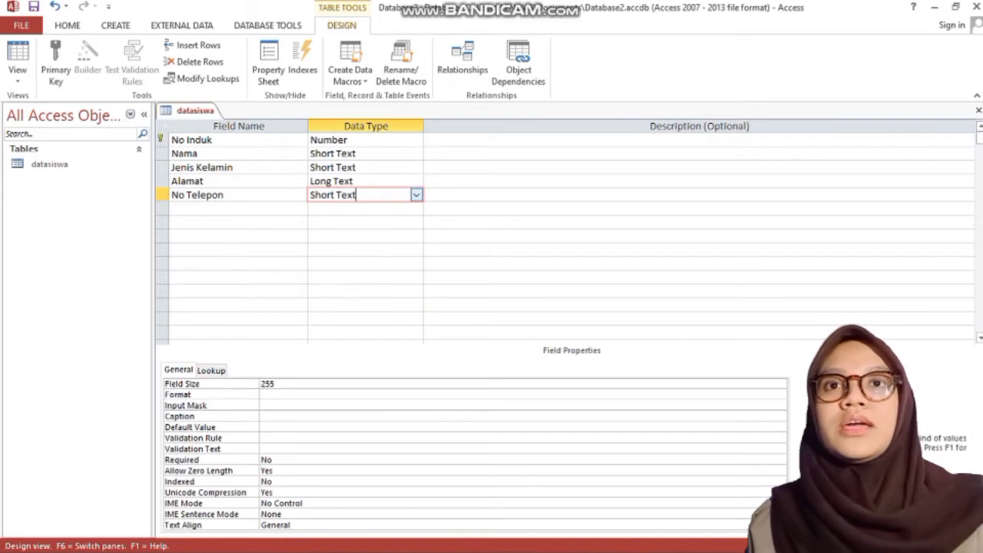
click(416, 195)
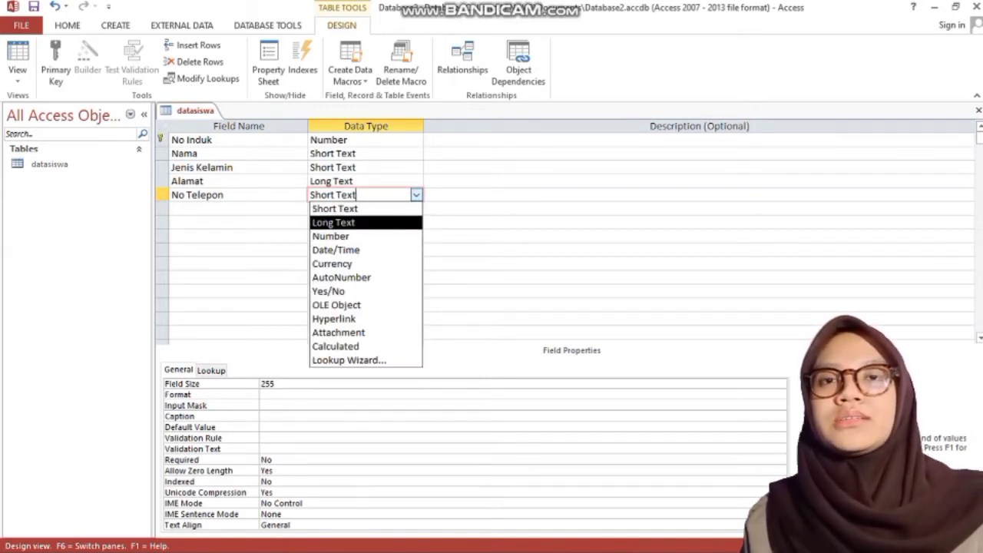
key(Up)
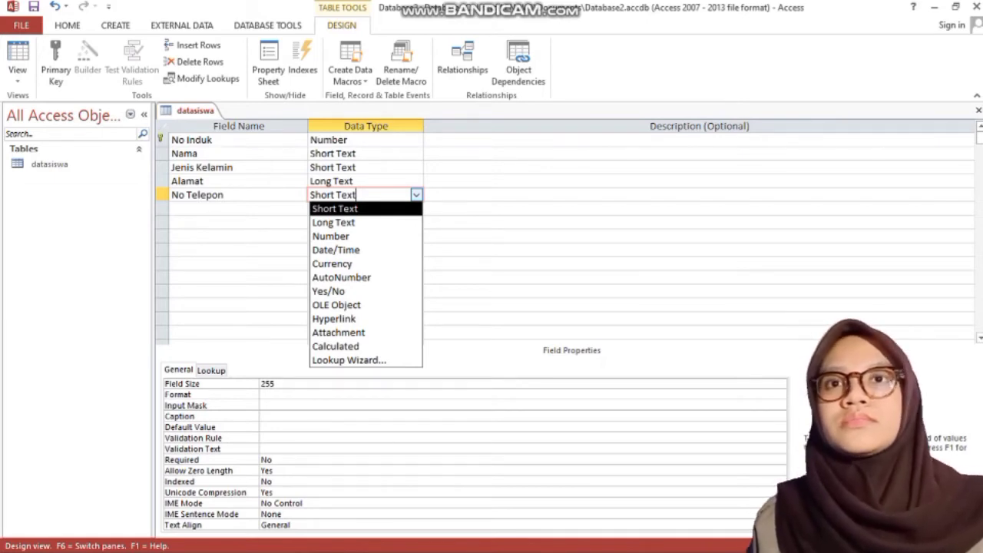
key(Return)
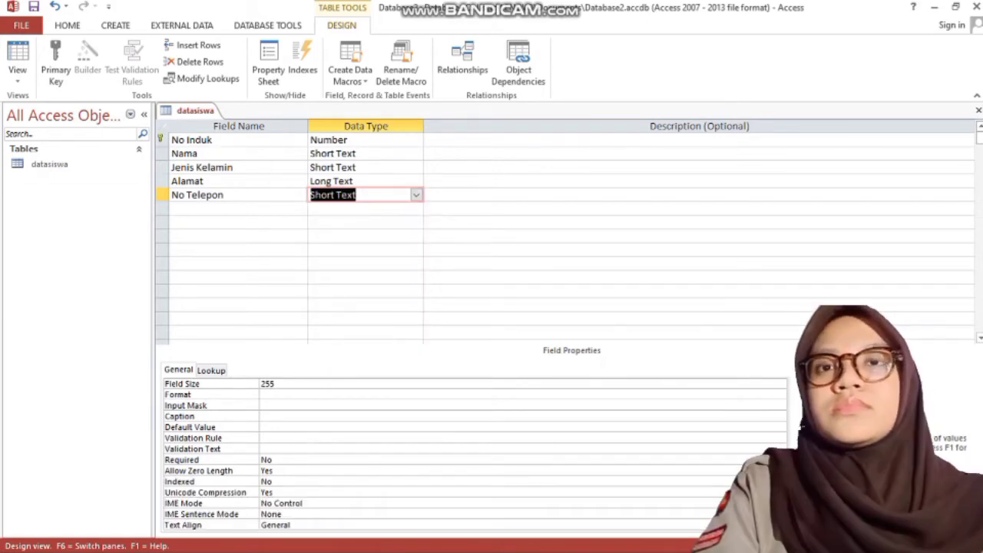
key(F6)
text(12)
Step: Add a Foto field of type Attachment, keeping No Induk as the key row
click(223, 209)
text(F)
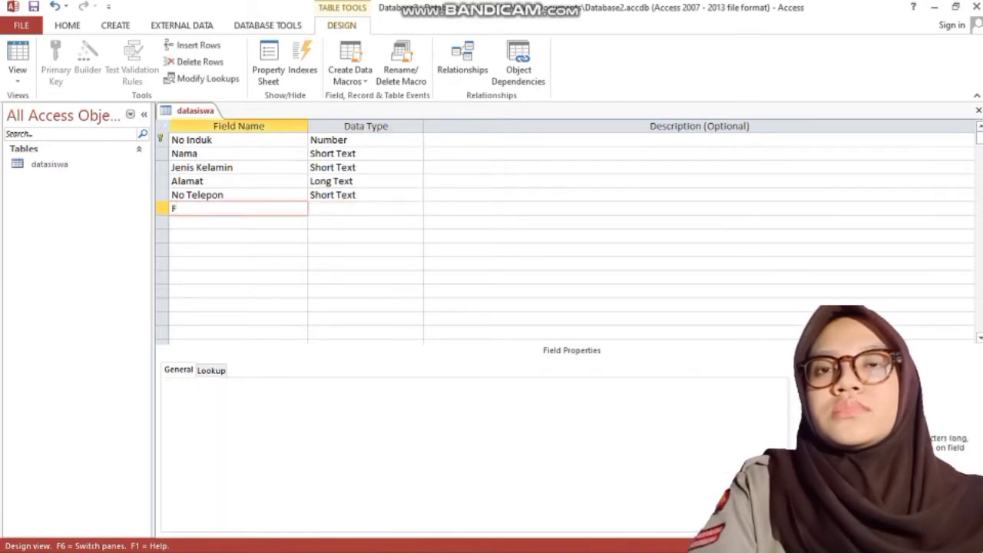
text(oto)
key(Tab)
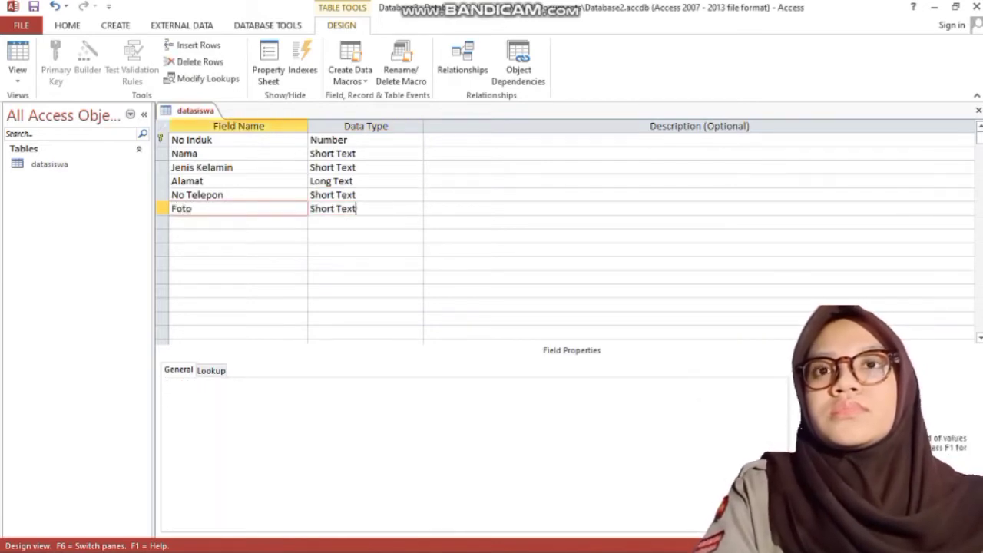
click(416, 209)
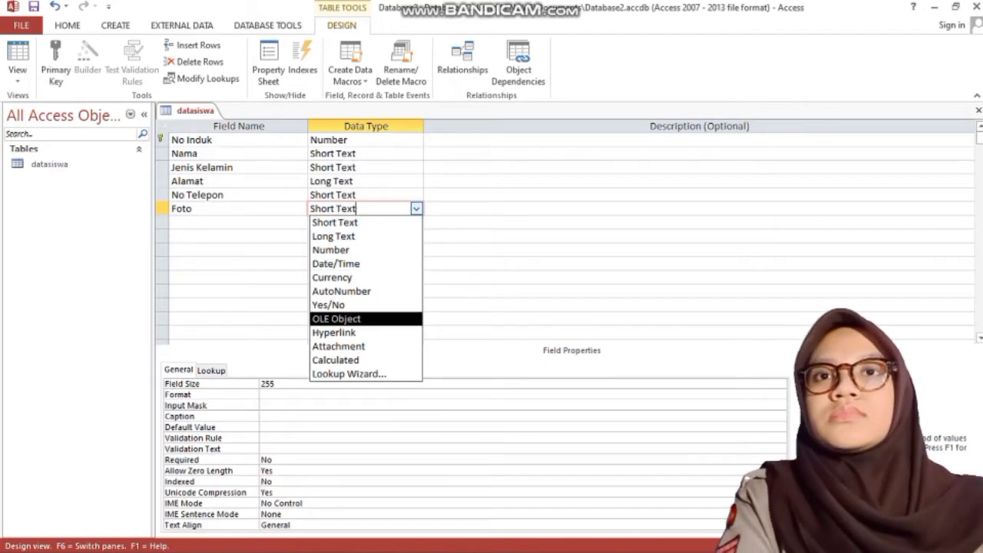
key(Return)
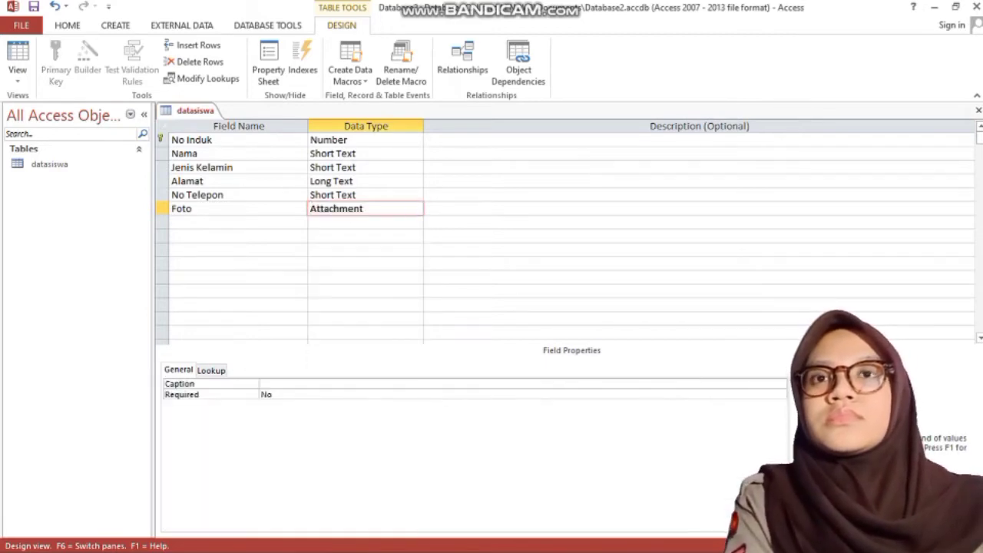
click(162, 139)
right_click(195, 111)
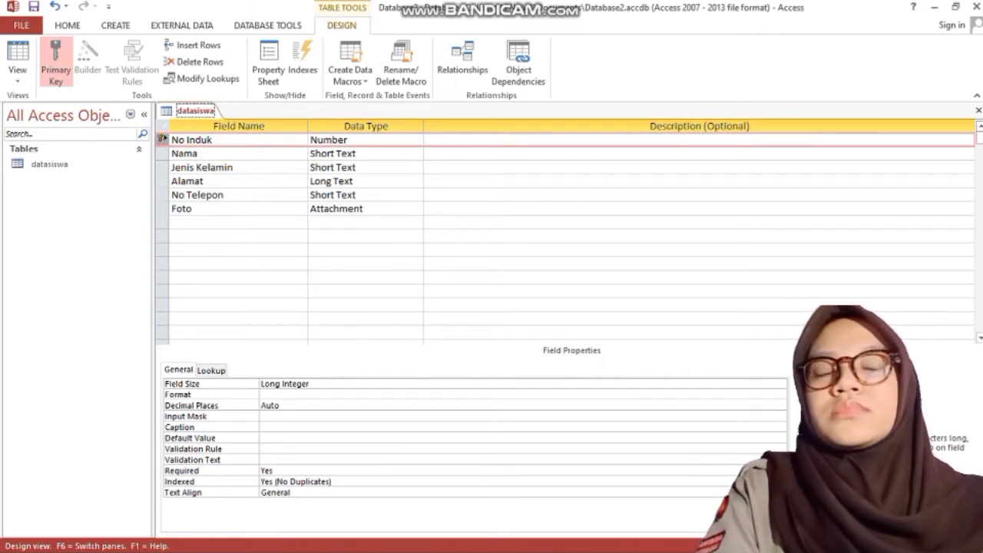
Step: Close the datasiswa table design, saving the changes
click(224, 139)
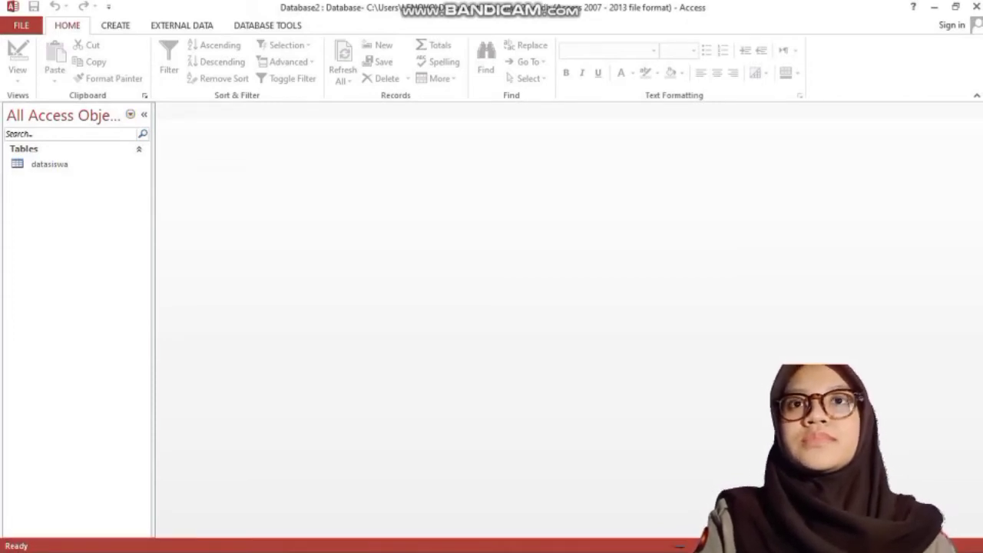
click(115, 25)
Step: Build a columnar form with all six datasiswa fields, titled 'form datasiswa'
click(361, 45)
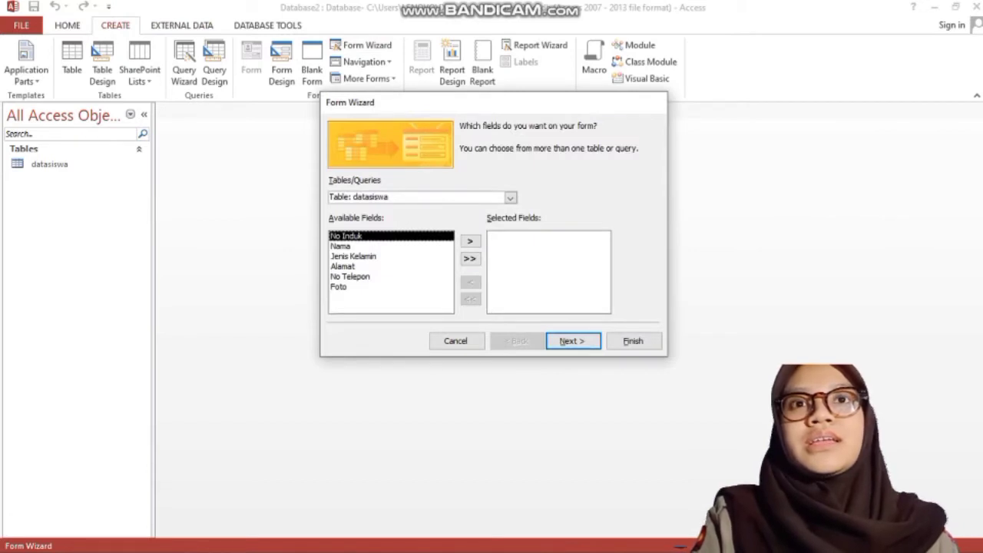
click(469, 258)
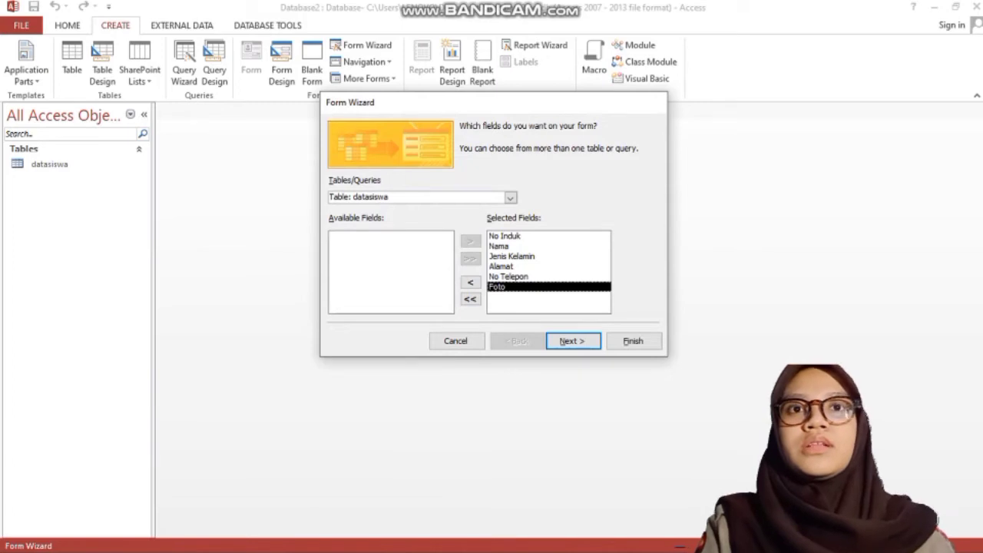
click(573, 340)
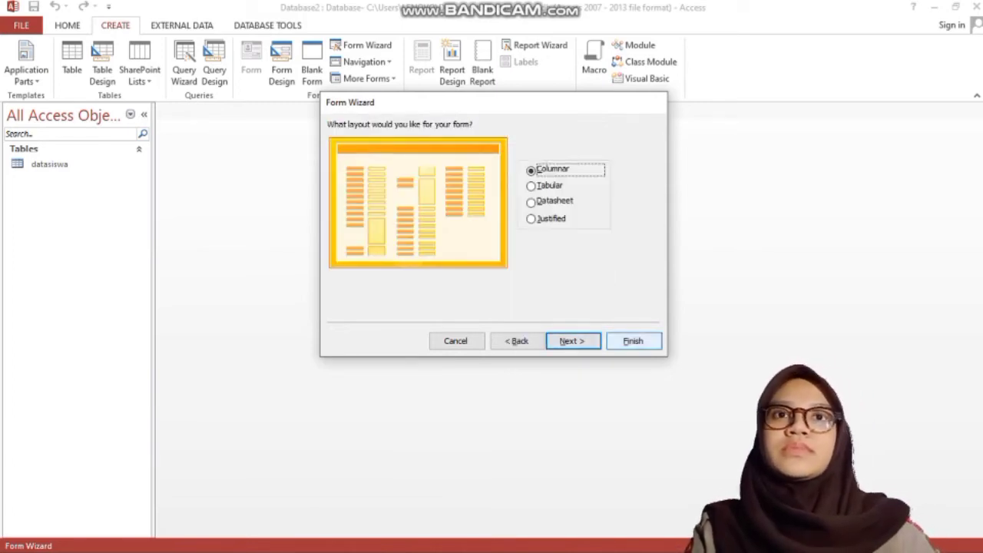
click(573, 340)
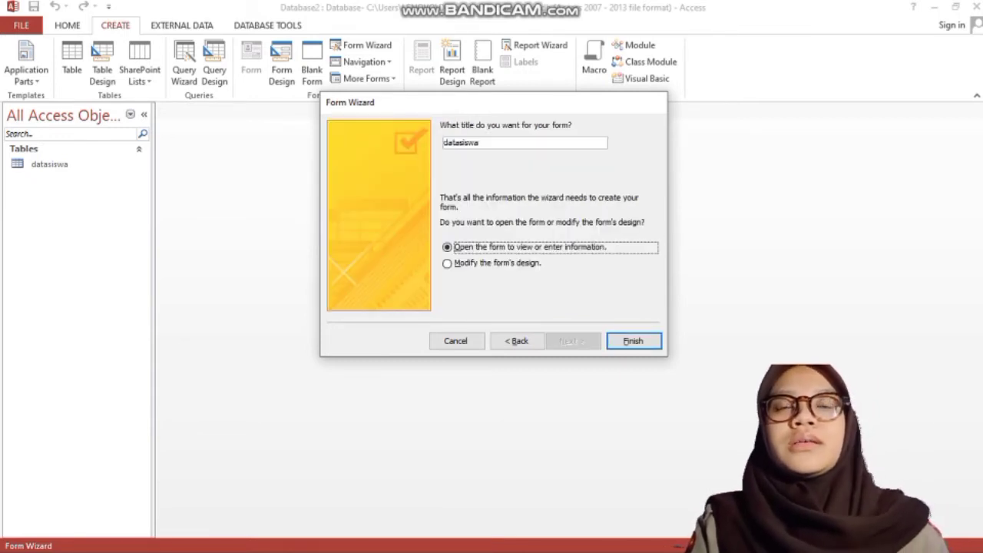
click(444, 143)
text(g)
key(BackSpace)
text(fo)
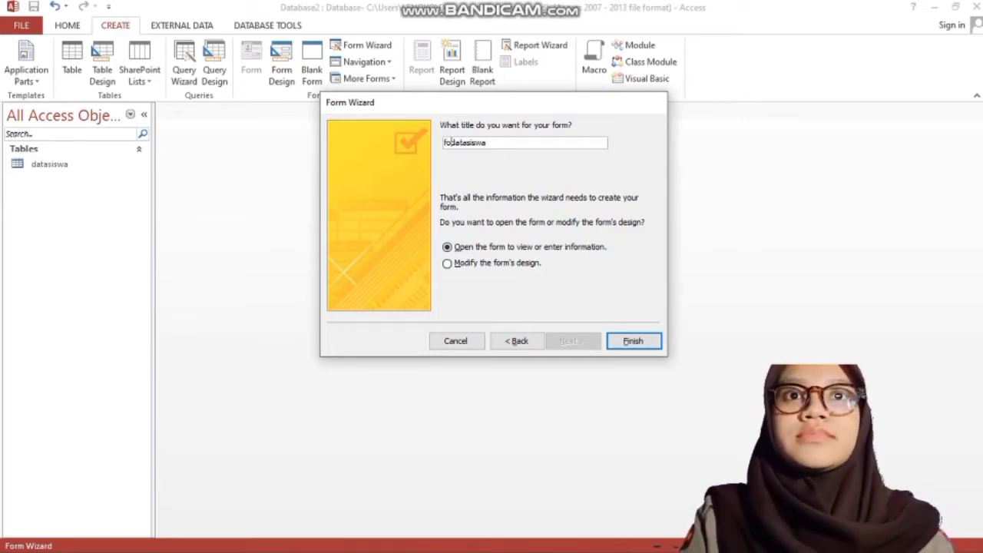
text(mr)
key(BackSpace)
key(BackSpace)
text(rm)
key(Return)
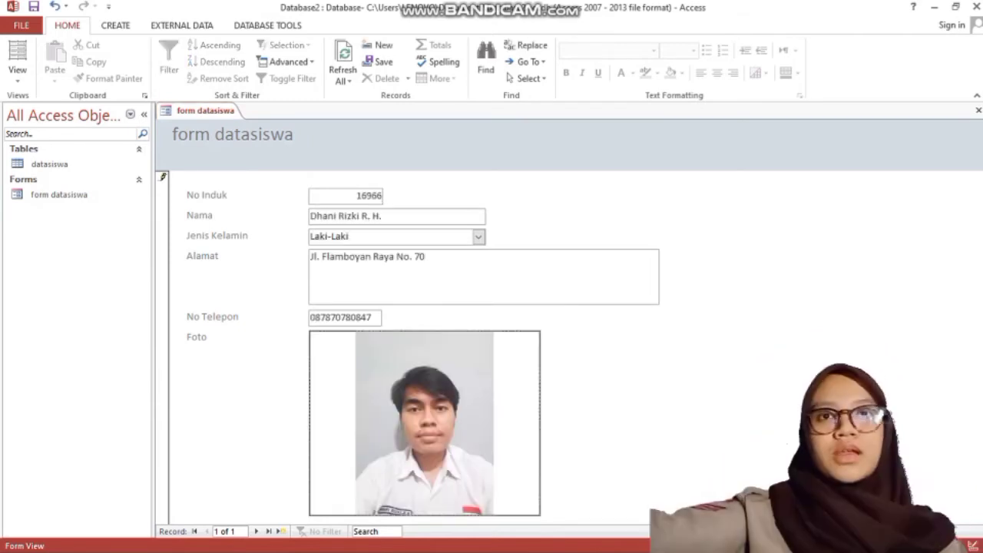
Step: In Design View, insert the school logo image into the form header and adjust the layout
right_click(192, 111)
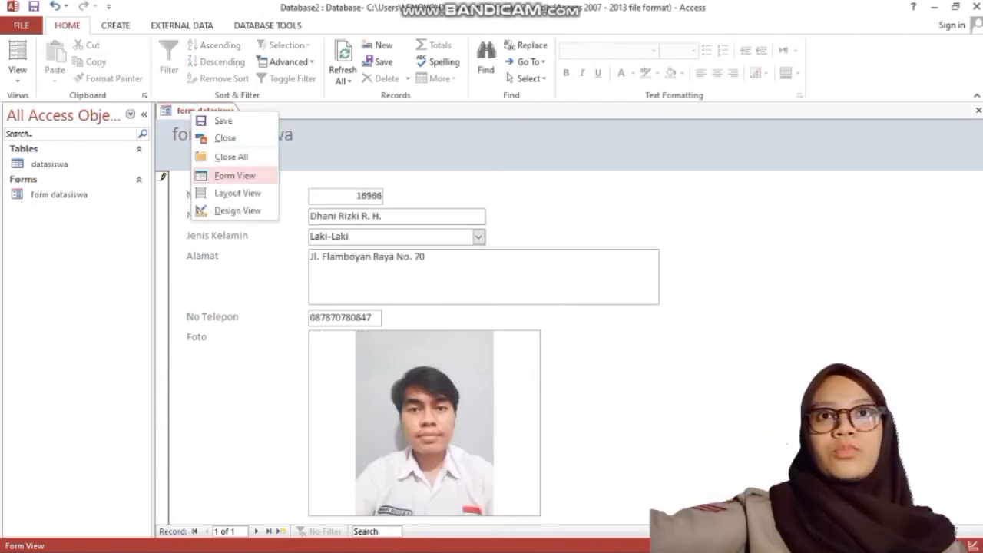
click(238, 208)
click(566, 69)
double_click(194, 201)
drag(202, 163, 353, 163)
drag(582, 174, 599, 199)
drag(786, 238, 785, 395)
drag(537, 396, 538, 436)
Step: Add a footer button that performs Record Operations > Add New Record, using a text caption
click(543, 75)
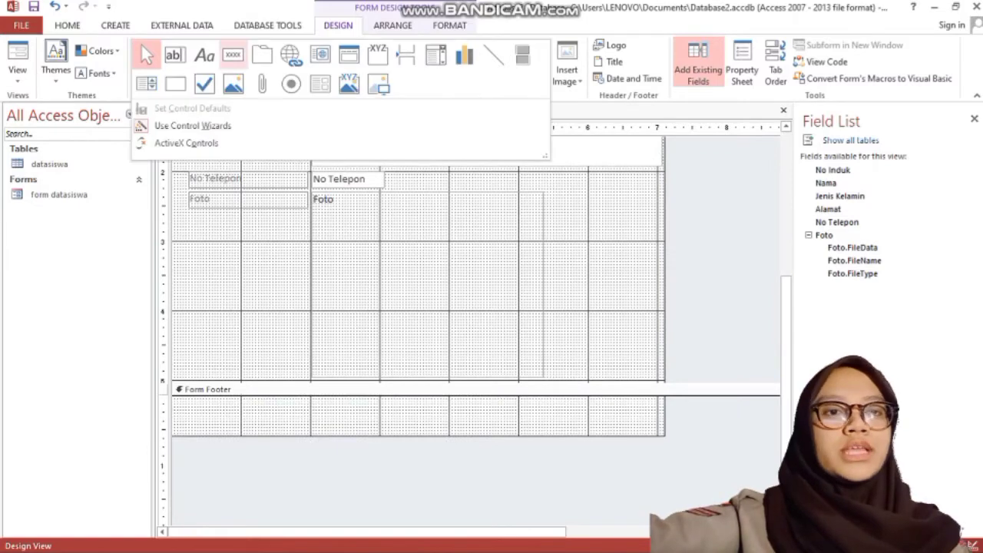
click(232, 54)
click(488, 406)
click(467, 220)
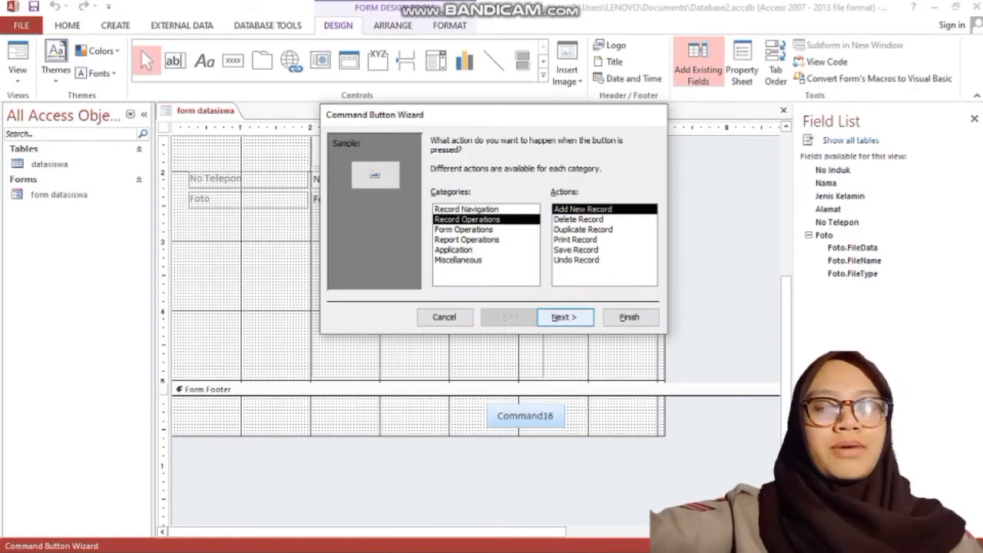
click(566, 317)
click(436, 199)
Step: Caption the button 'Tambah Data' and enter the first Laki-Laki student's details with a photo from Downloads
text(Tambah Data)
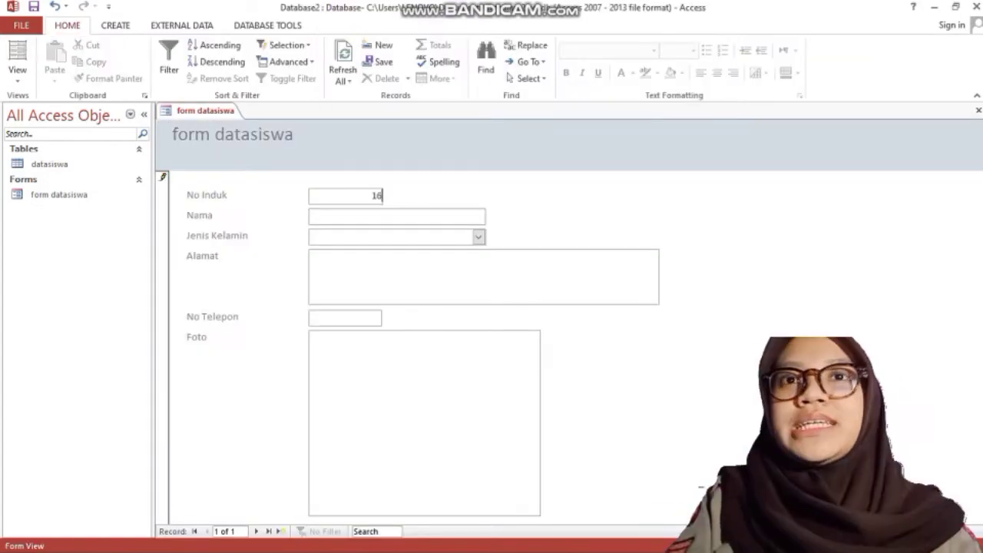
text(966)
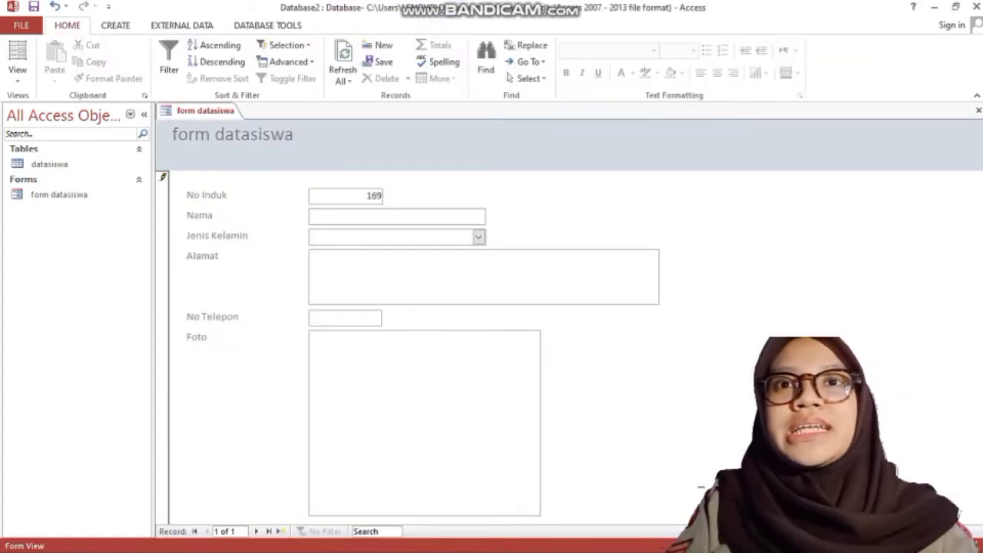
key(Tab)
key(Tab)
text(Laki-Laki)
key(Tab)
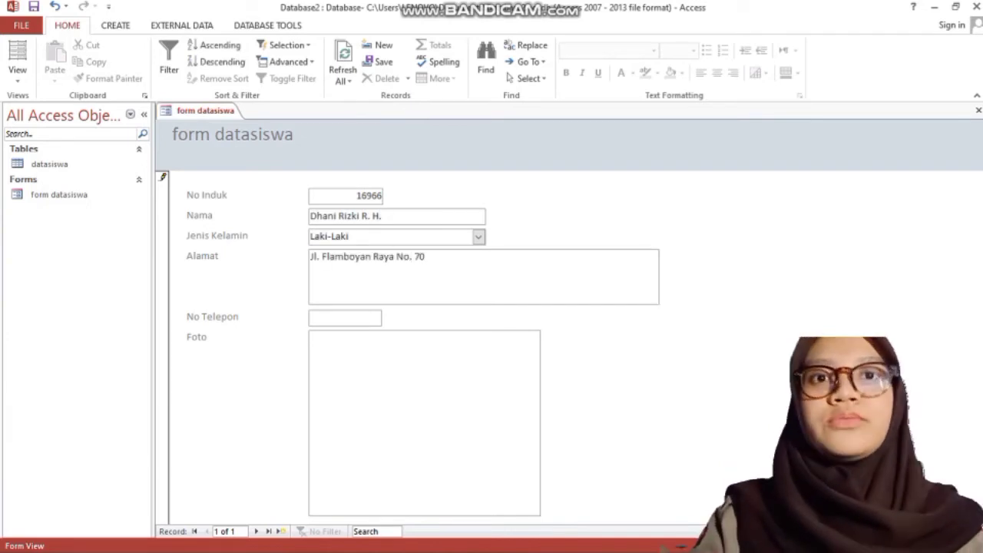
key(Tab)
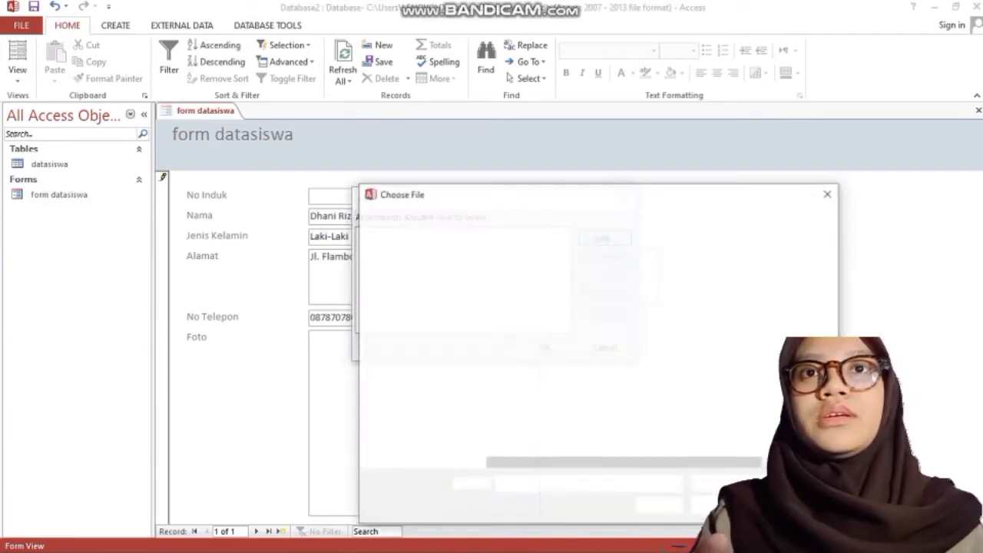
click(417, 311)
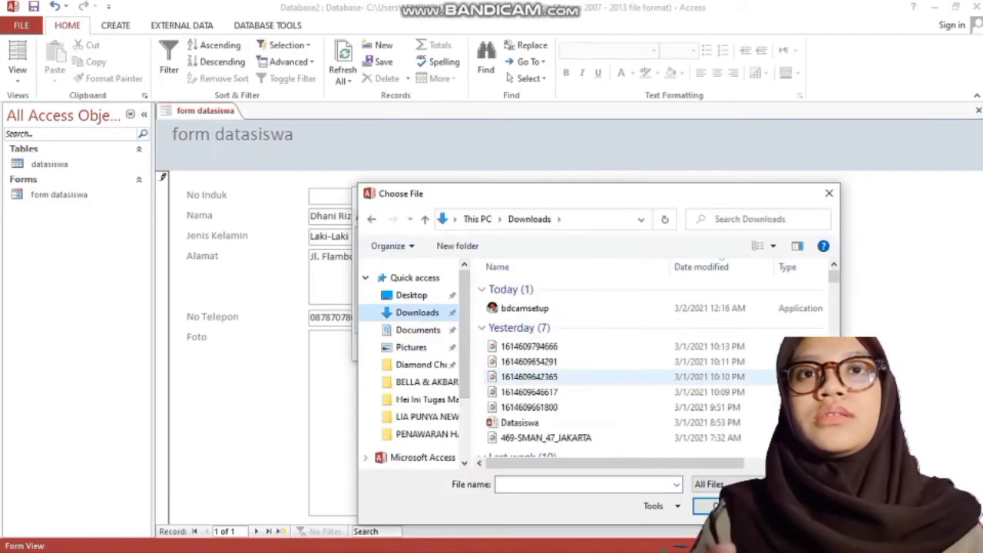
click(529, 392)
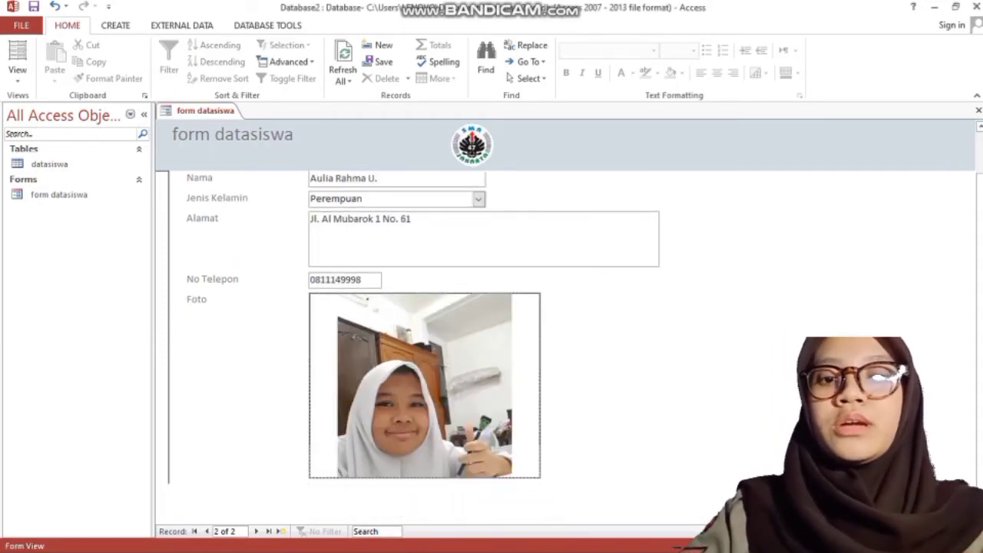
Step: Add a Perempuan student's record with ID, name, address, phone number and an attached photo
click(516, 502)
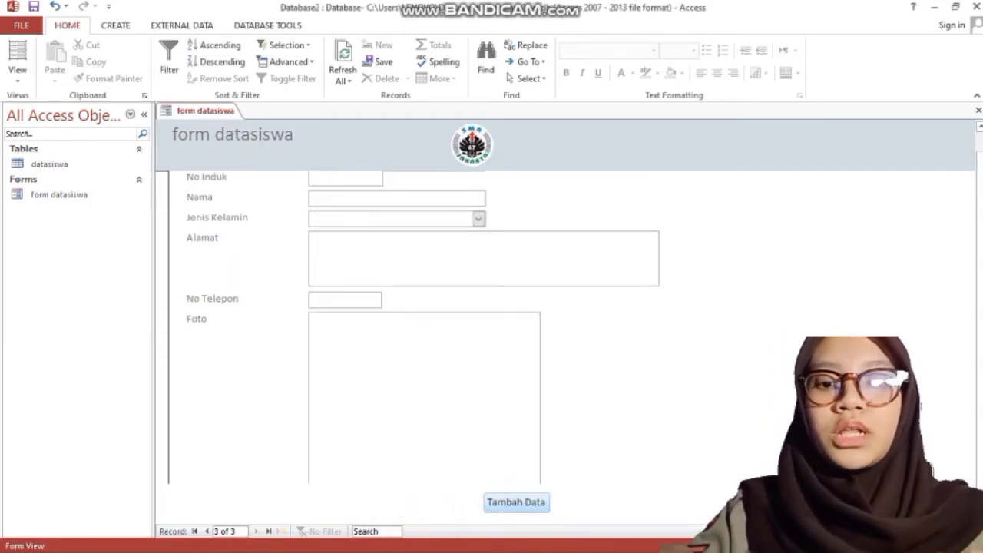
key(Tab)
key(Tab)
key(Tab)
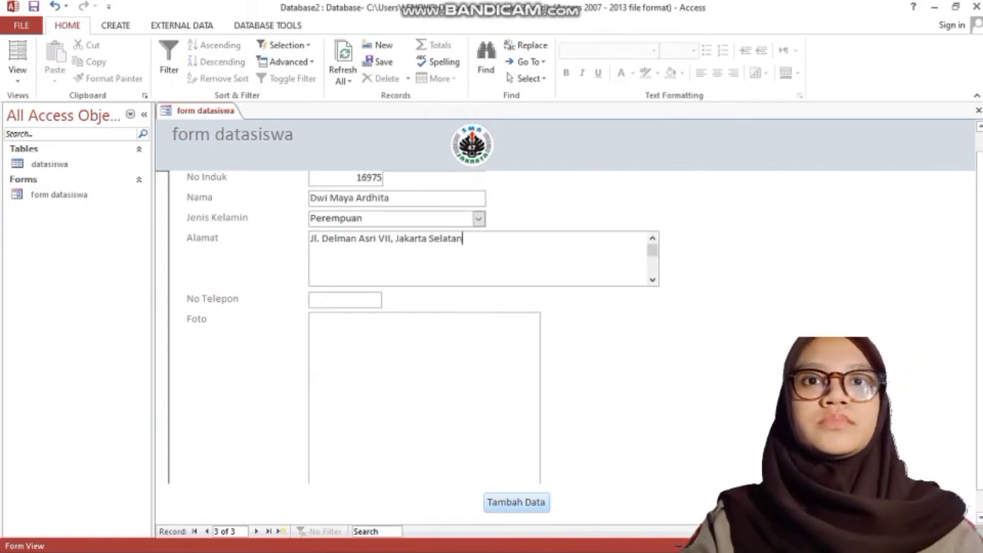
key(Tab)
double_click(424, 398)
click(605, 238)
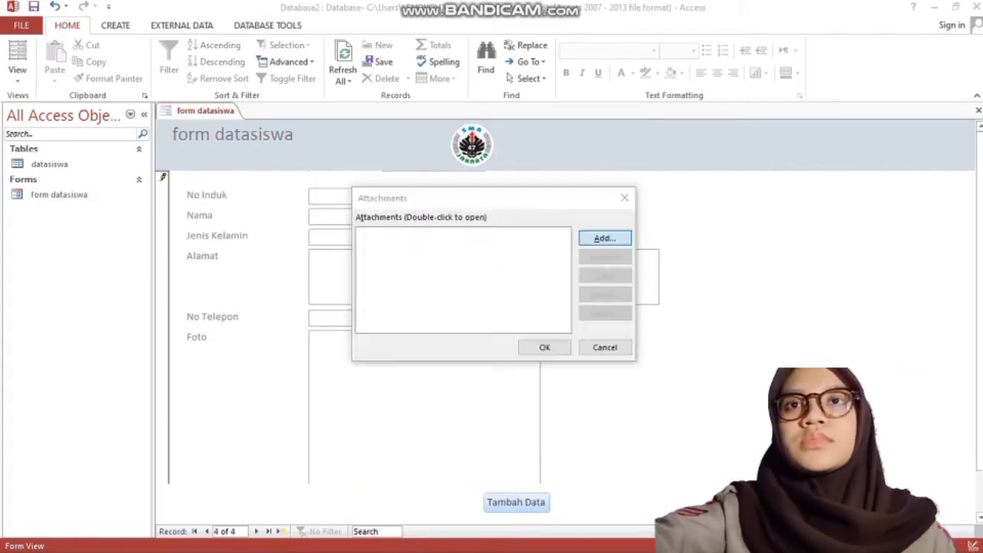
click(605, 237)
double_click(551, 421)
Step: Enter the next record for a Laki-Laki student with ID, name, address and phone number
text(17118)
key(Tab)
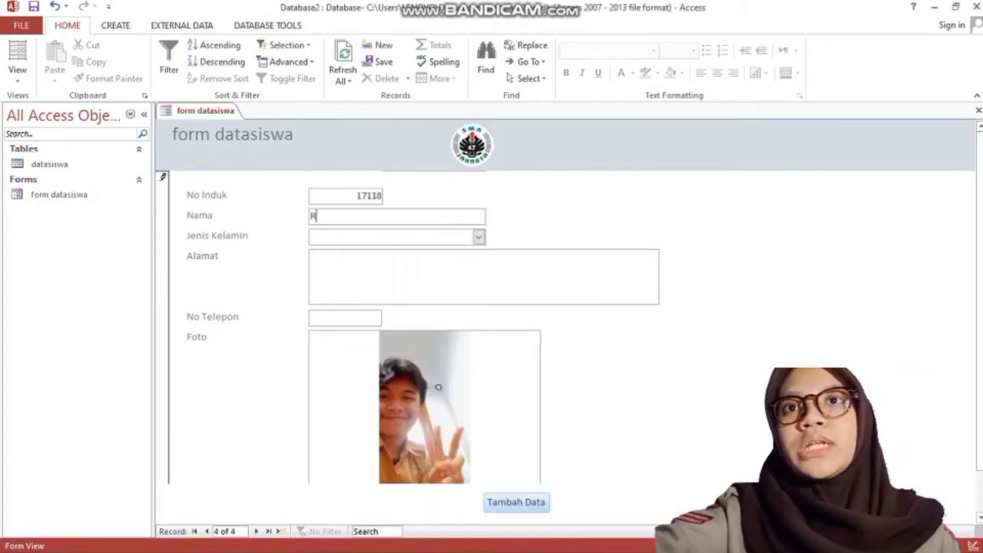
key(Tab)
text(Laki-Laki)
key(Tab)
text(Permata Hijau)
key(Tab)
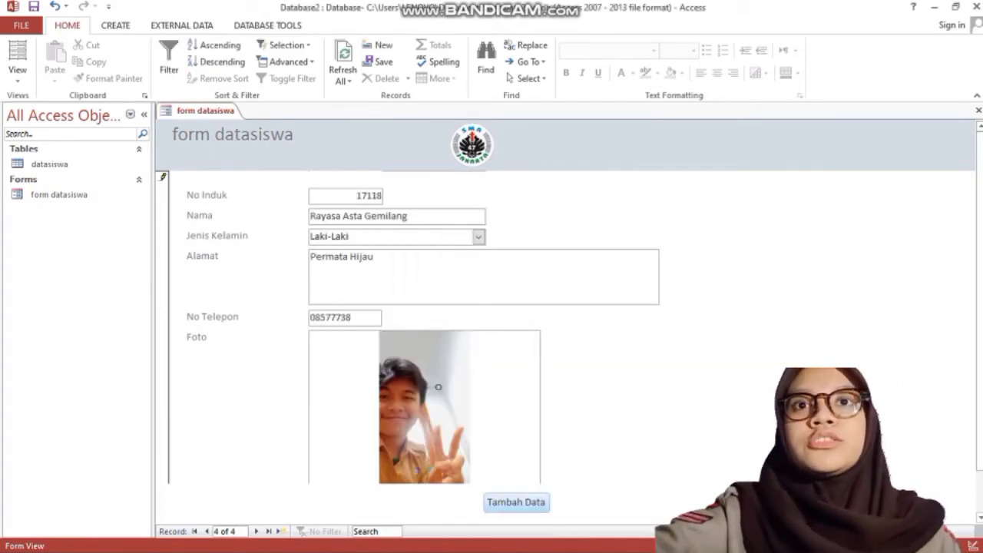
Step: Start another Laki-Laki student's record with ID, name and address
key(Tab)
key(Tab)
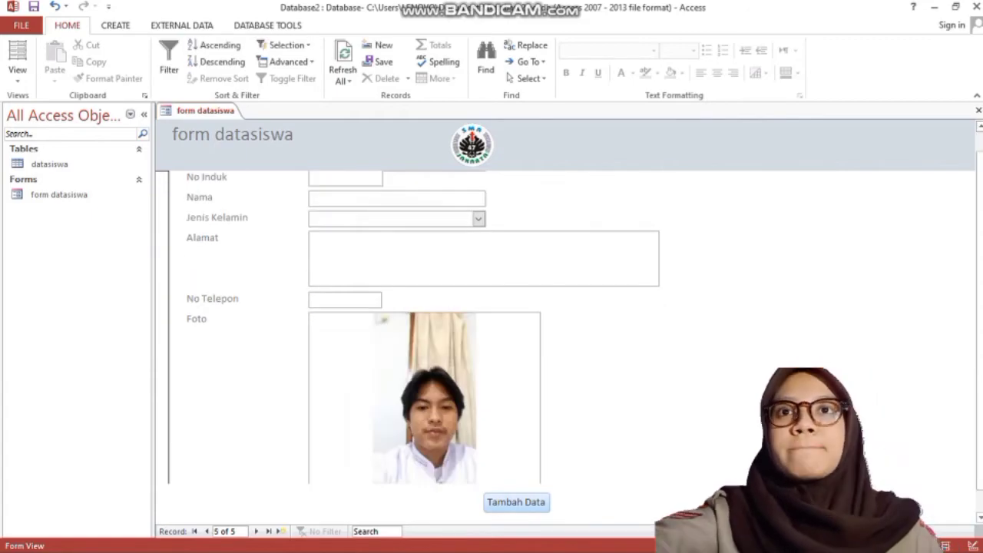
text(17070)
key(Tab)
key(Tab)
text(Laki-Laki)
key(Tab)
text(Jl. Sabar)
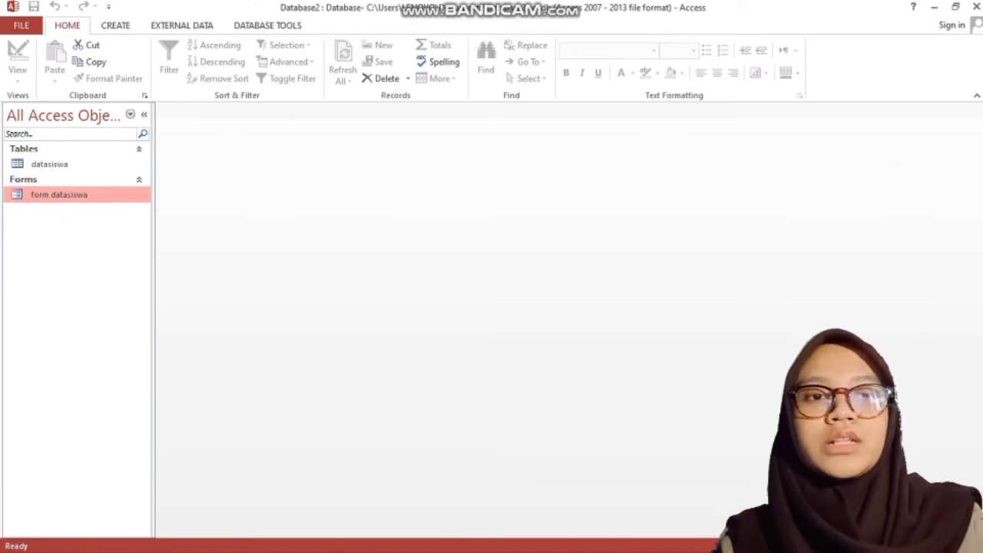
Step: Create a new table in Design View with a No Induk field using the Lookup Wizard type
click(116, 25)
click(102, 65)
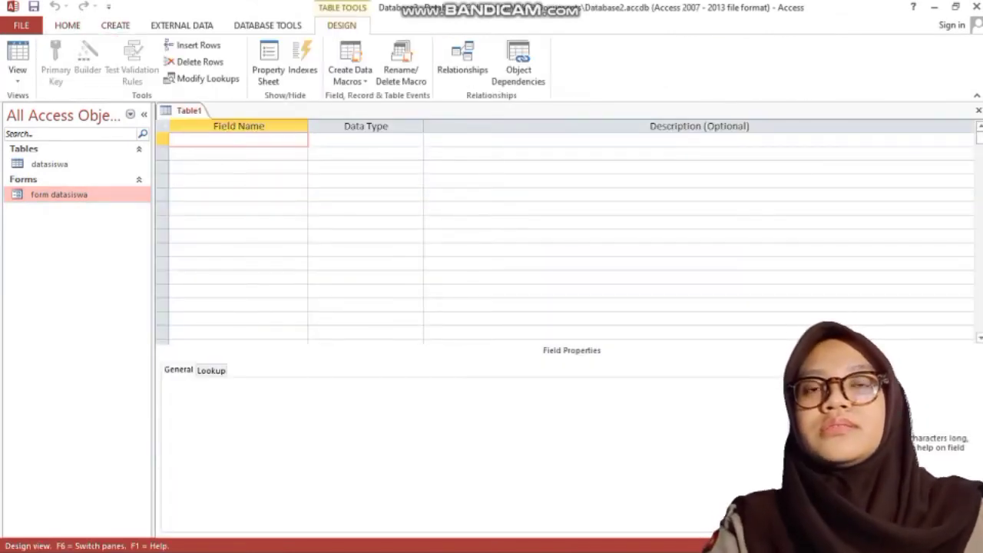
text(N)
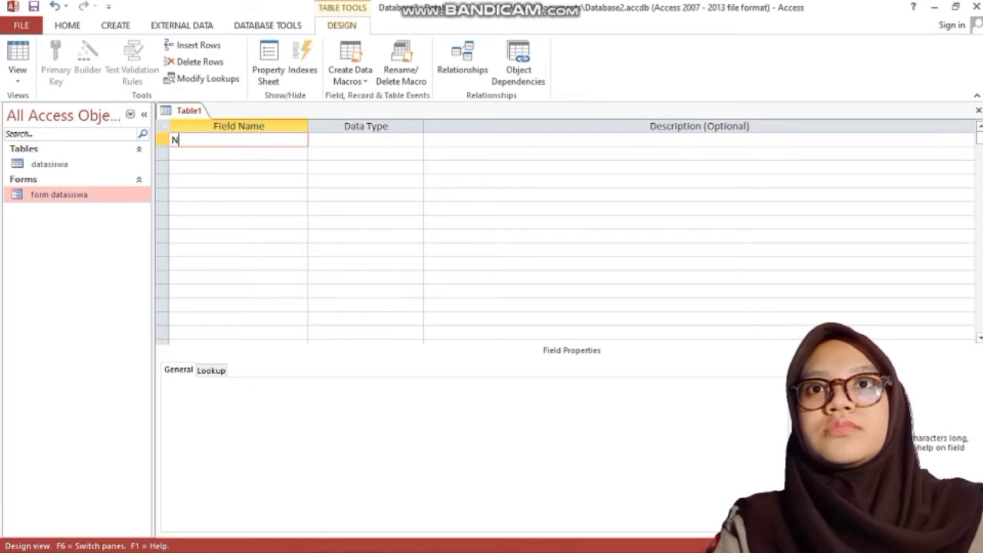
text(o I)
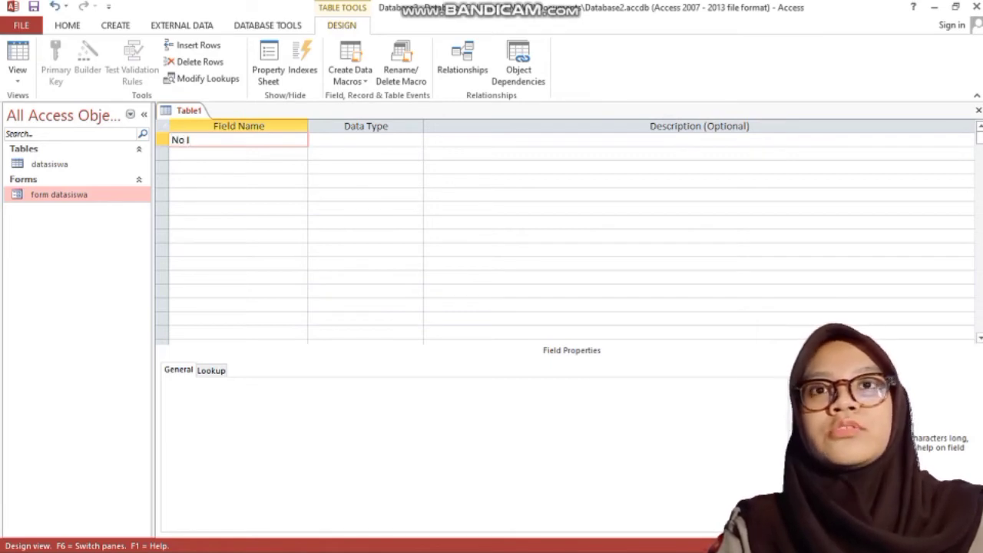
text(nd)
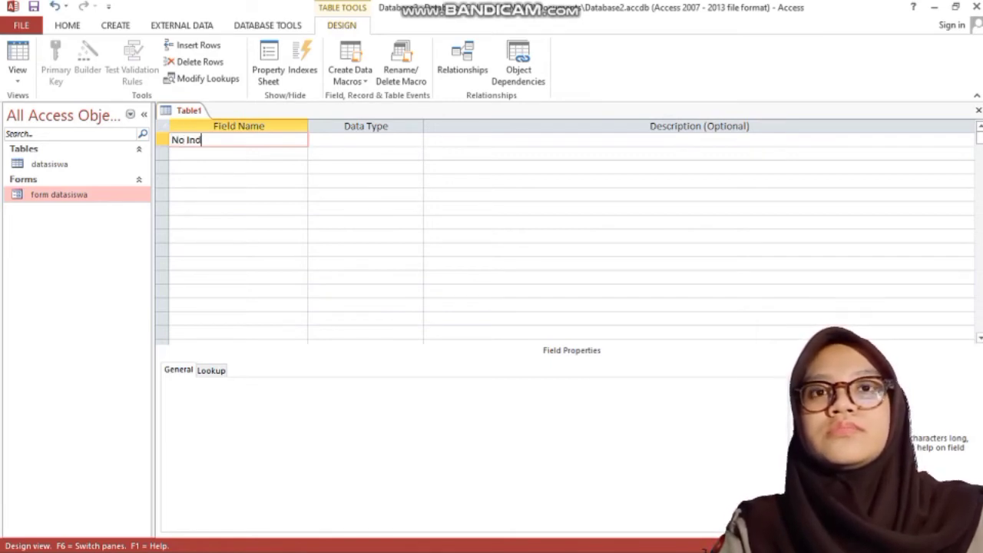
text(uk)
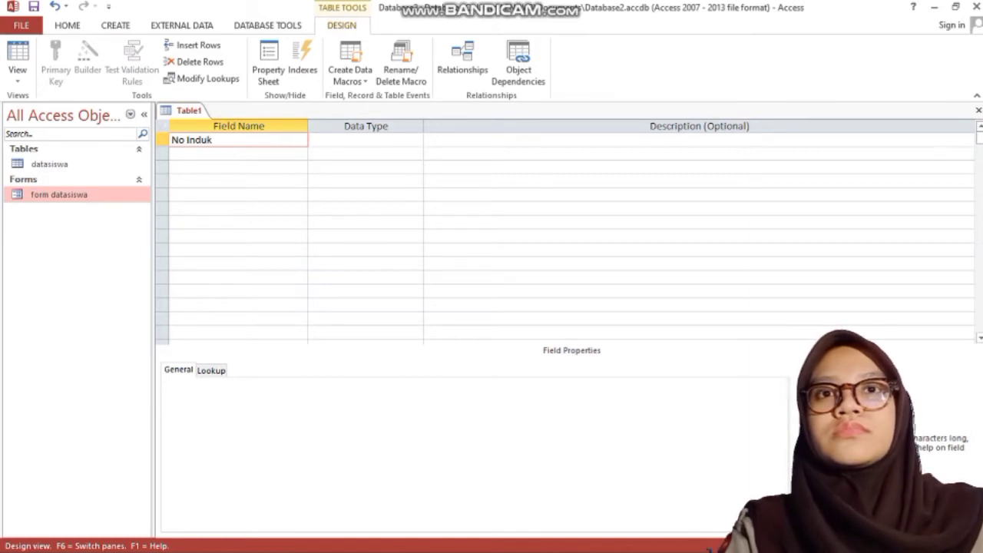
key(Tab)
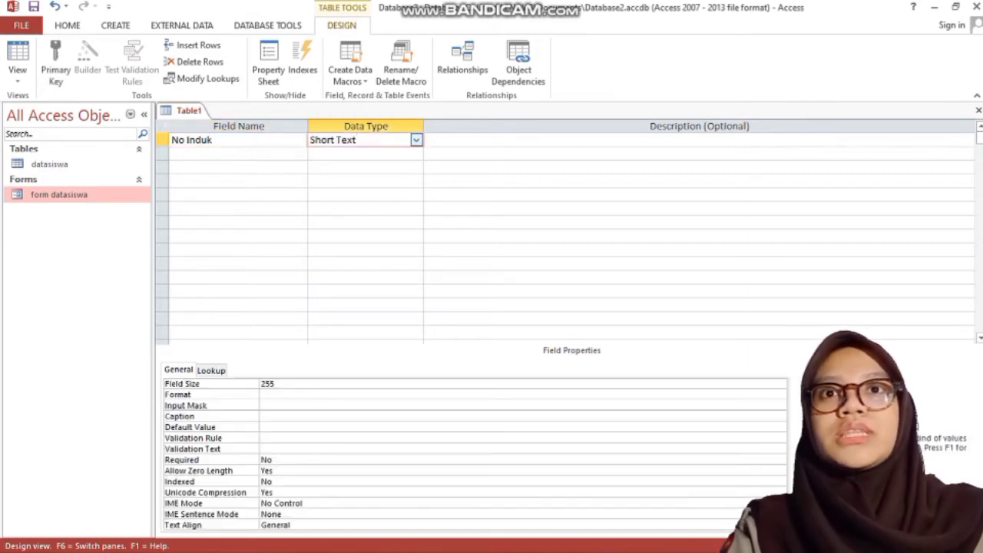
click(417, 140)
key(Return)
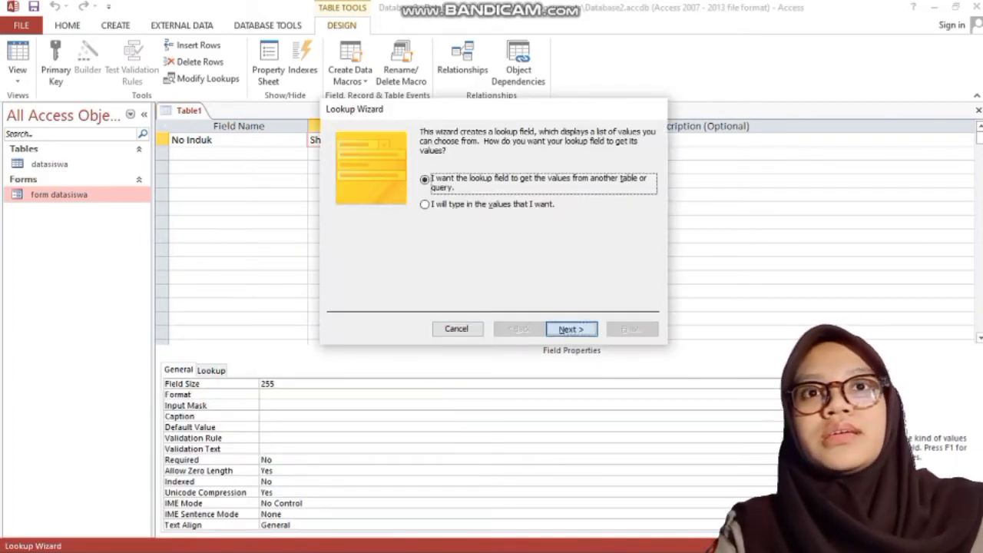
Step: Make No Induk look up No Induk and Nama from datasiswa, sorted by Nama, with the key column shown
key(Return)
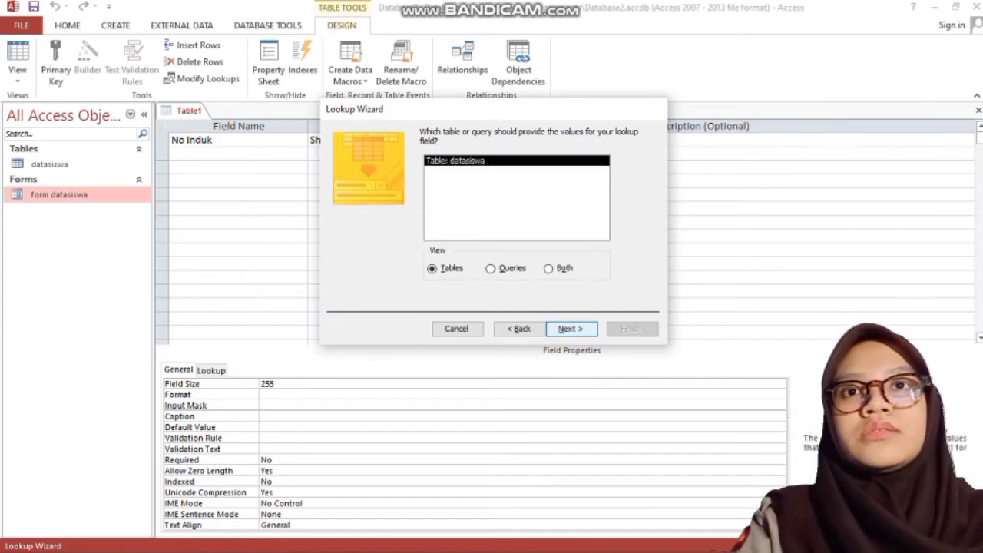
key(Return)
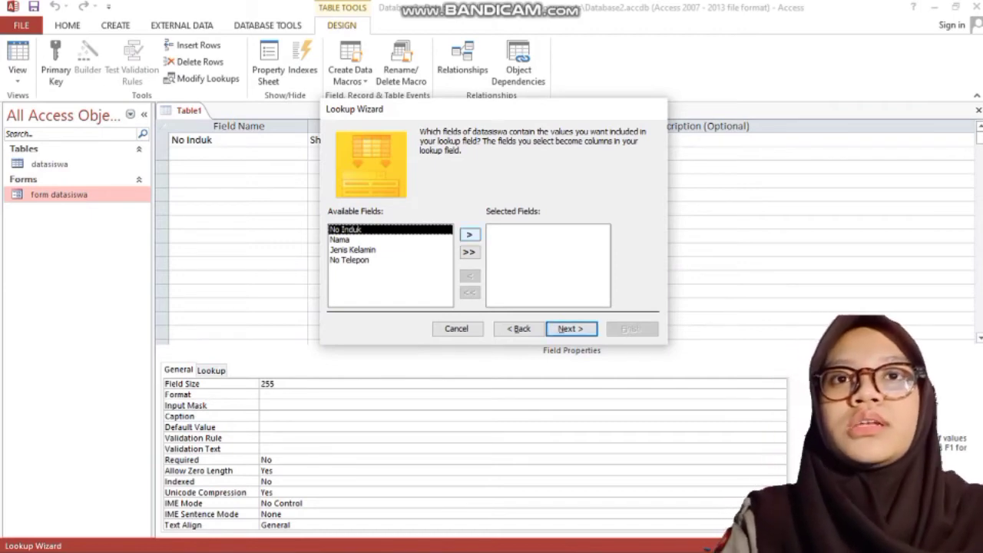
click(469, 234)
click(470, 234)
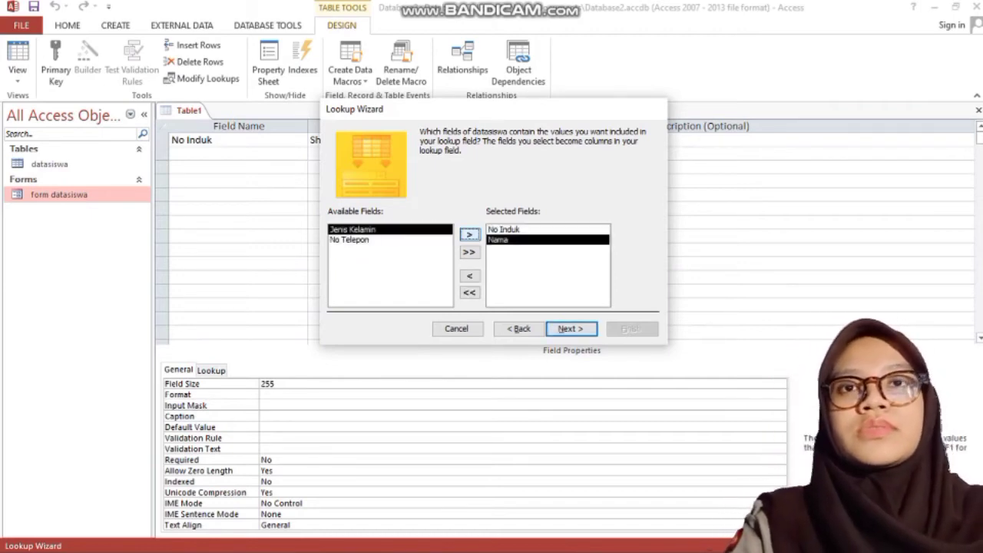
key(Return)
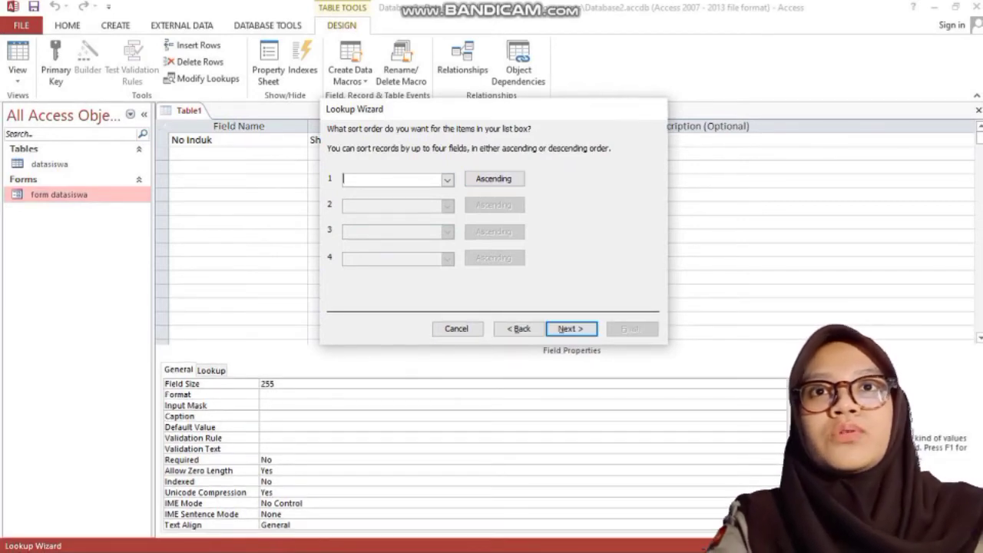
click(447, 179)
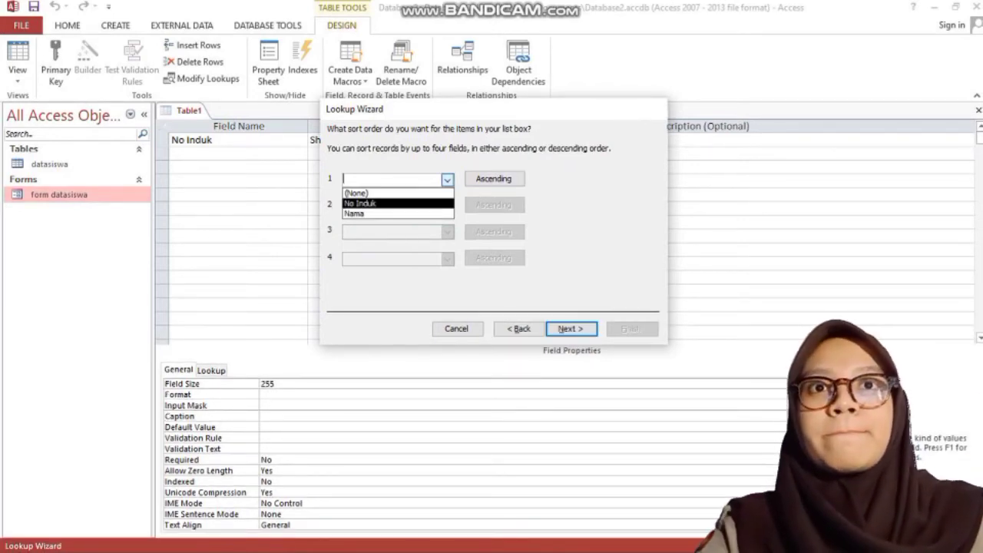
key(Return)
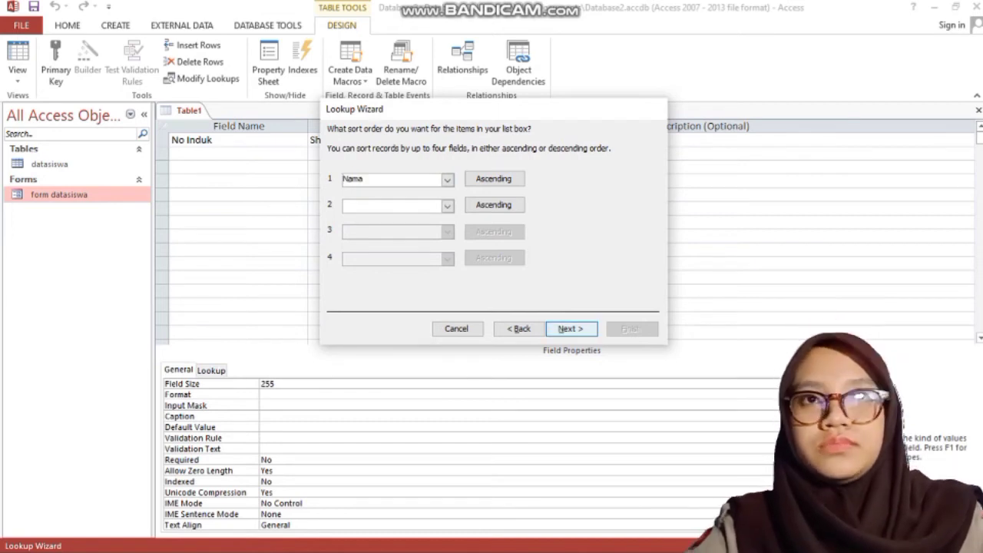
key(Return)
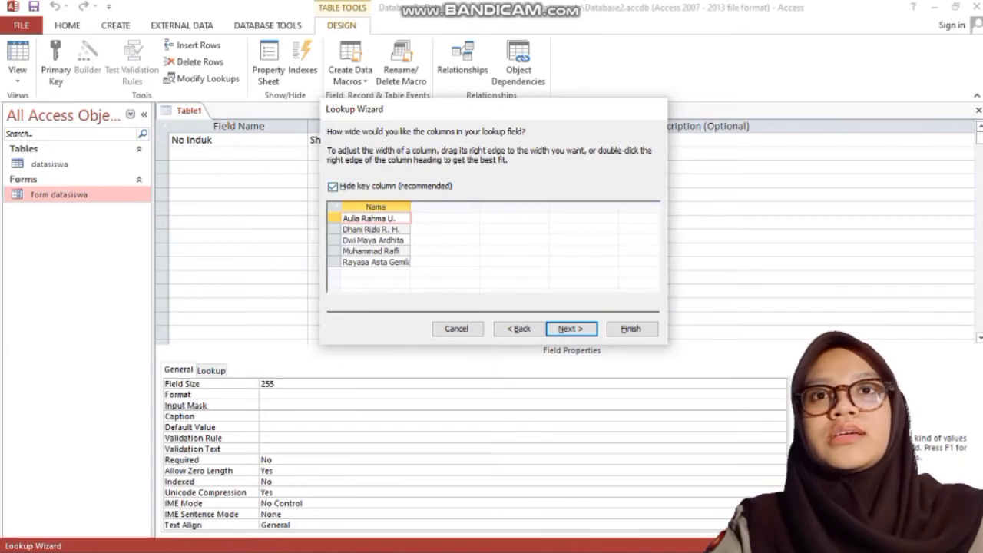
key(alt+h)
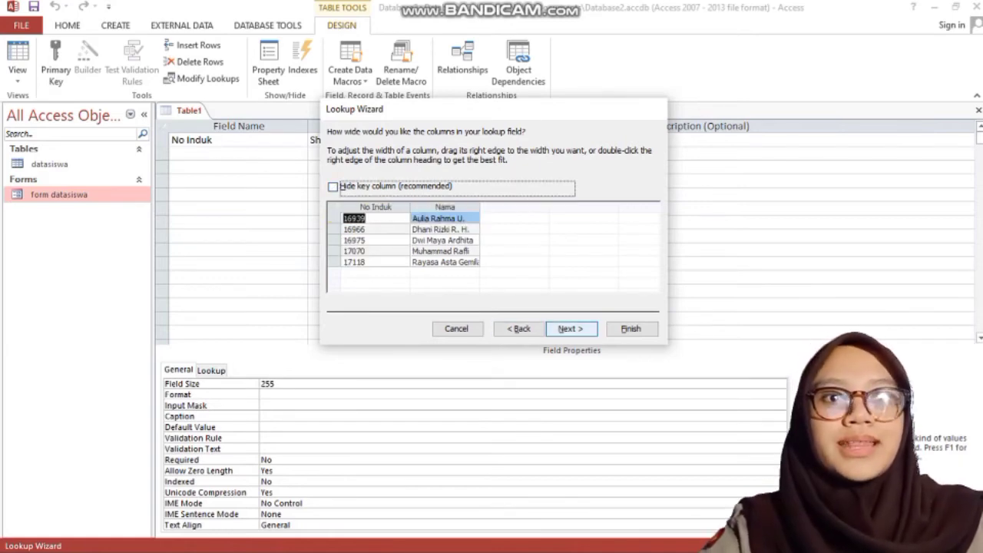
key(Return)
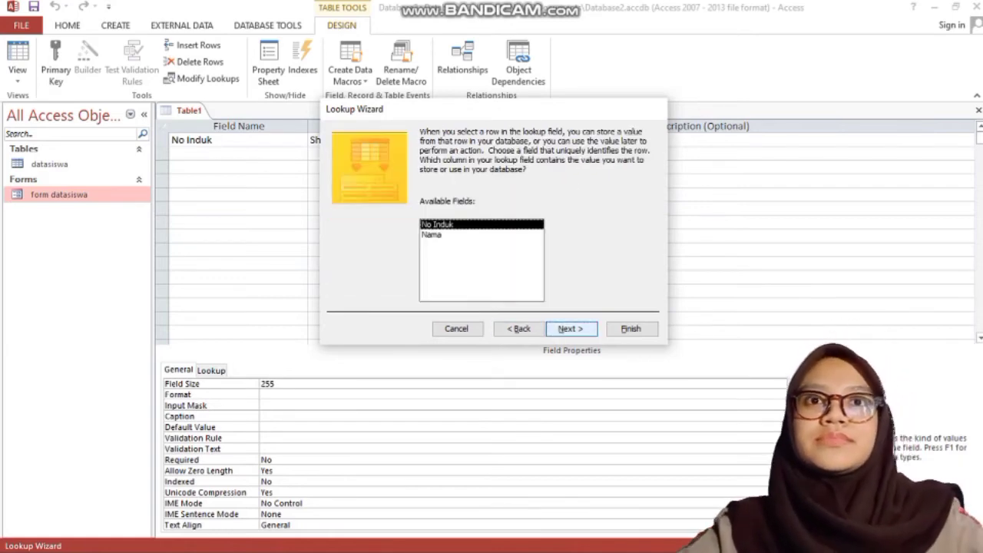
key(alt+f)
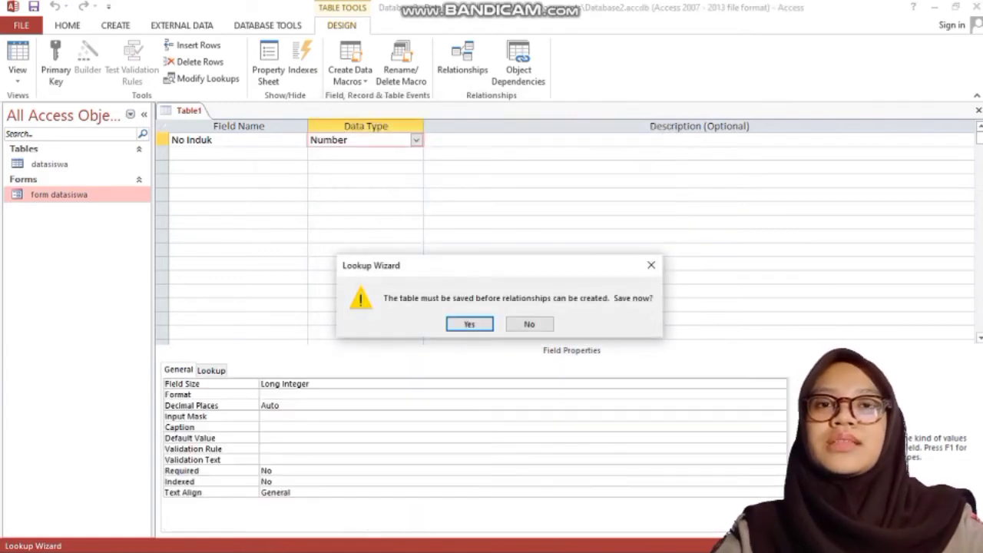
Step: Save the table as tabelnilai, delete the added ID field and make No Induk the primary key
key(Return)
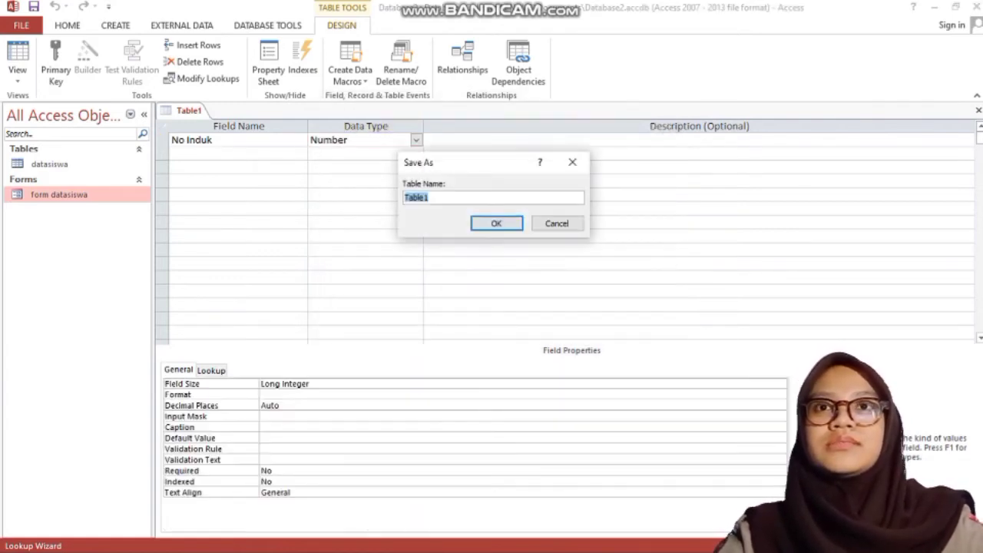
text(tabel)
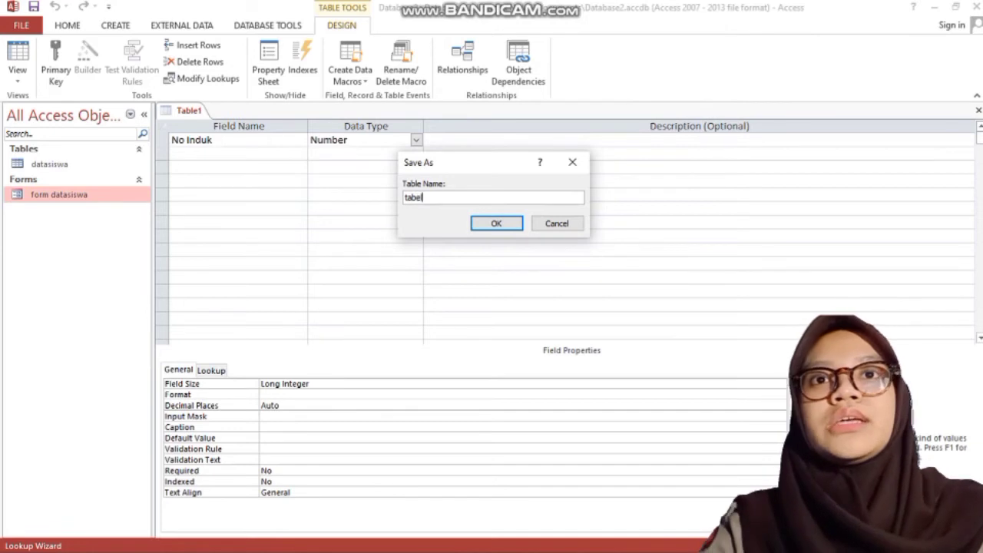
text(nilai)
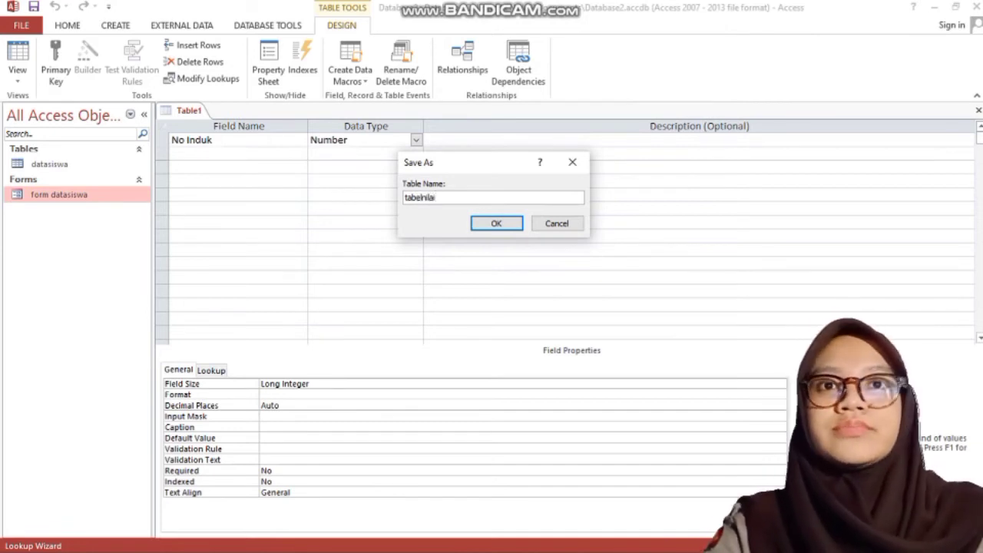
key(Return)
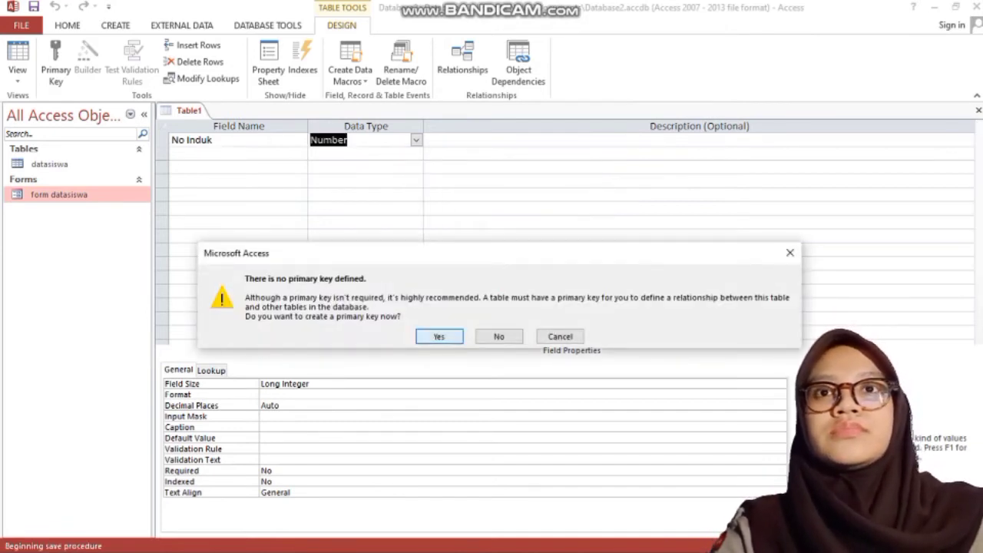
key(Return)
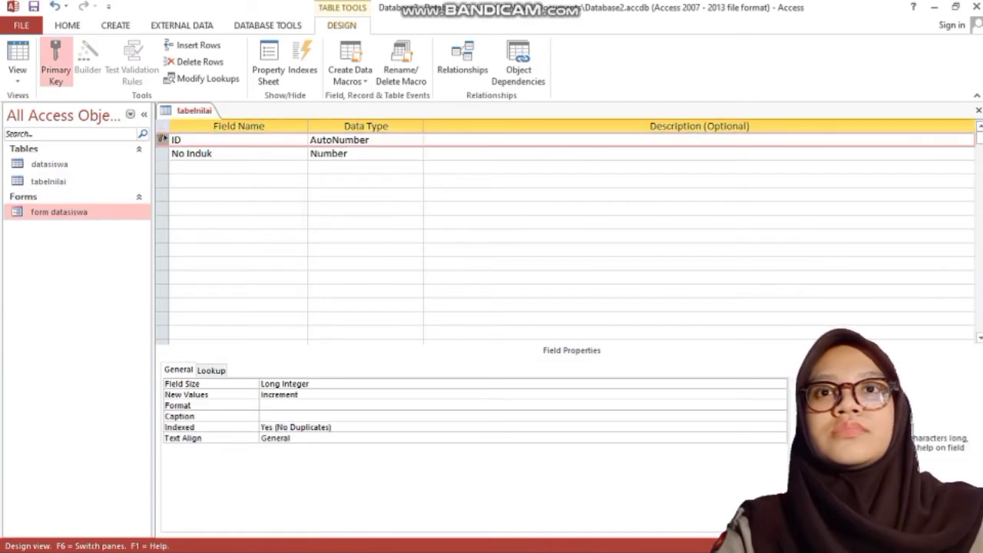
click(55, 61)
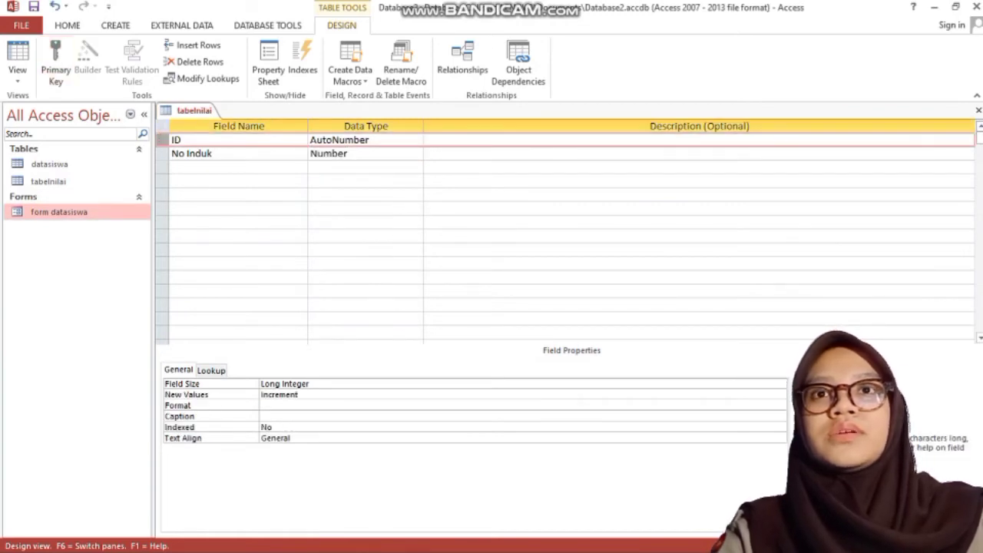
right_click(162, 139)
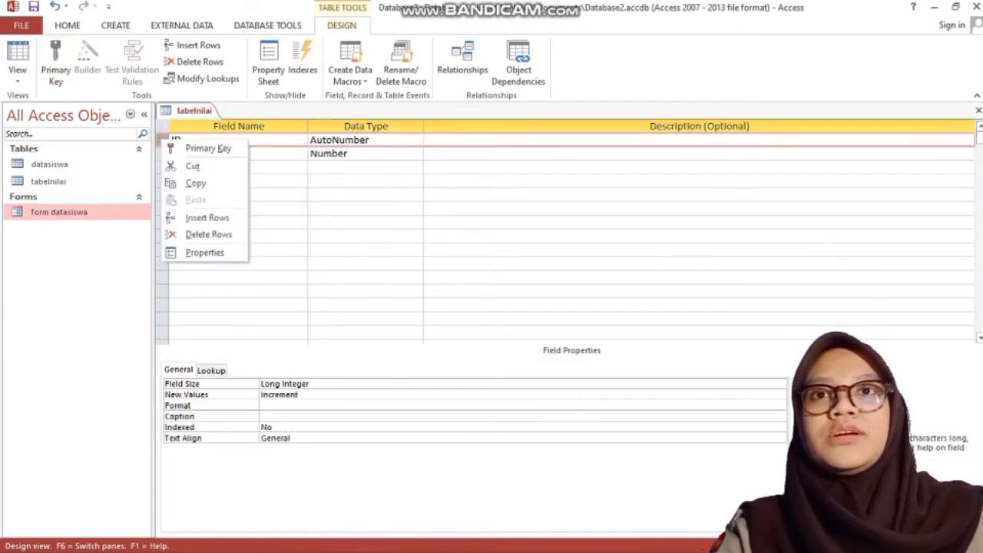
click(209, 234)
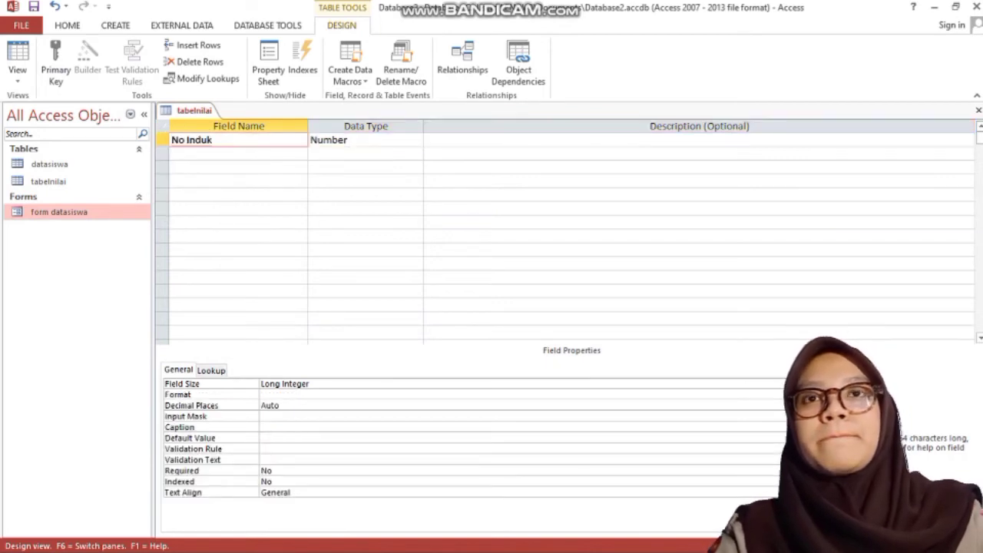
click(55, 61)
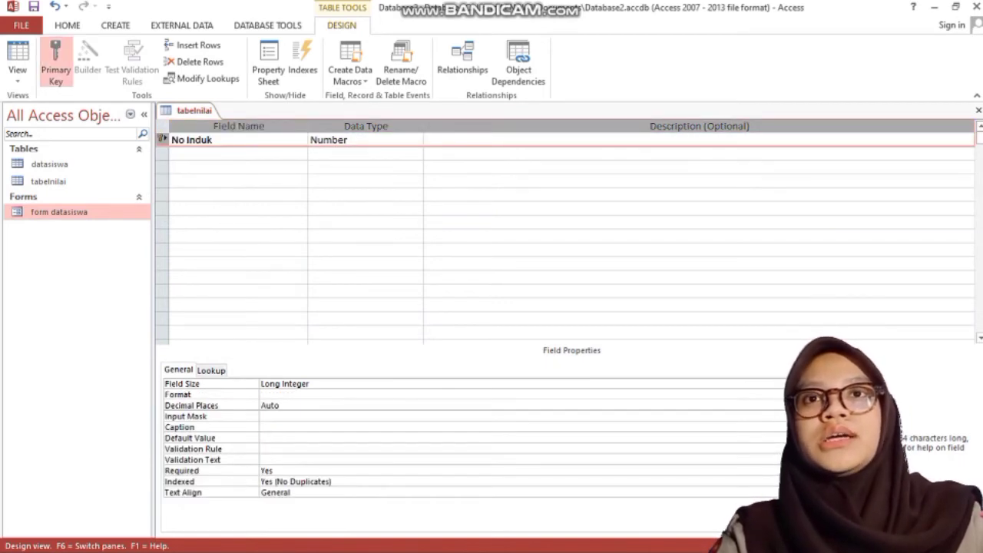
Step: Add score fields Nilai Bahasa Indonesia, Bahasa Inggris, Matematika, Geografi, Sejarah, Ekonomi, Informatika, PPKN, PJOK
click(238, 153)
text(Nilai Bahasa Indonesia)
key(Down)
text(Nilai Bahasa Inggris)
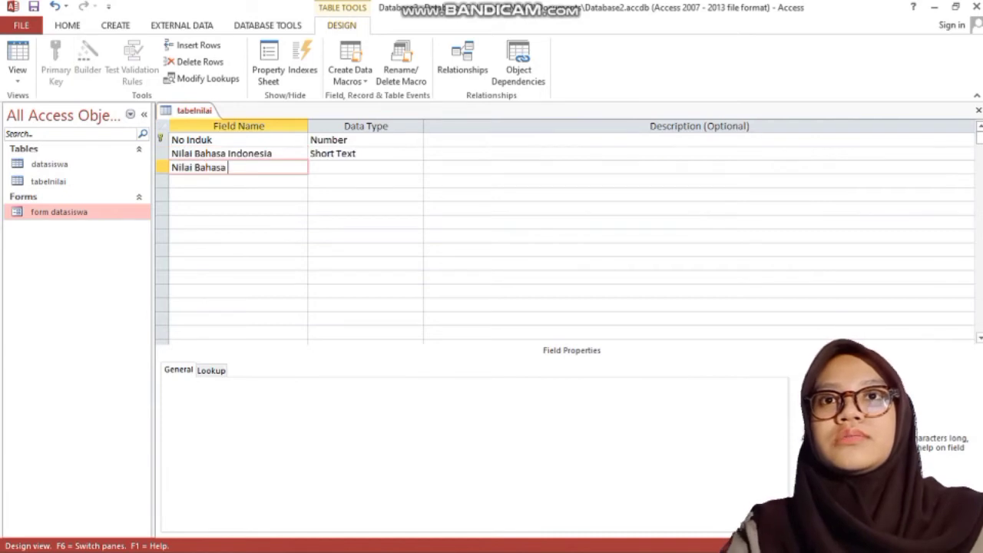
key(Down)
text(Nilai Matematika)
key(Down)
text(Nilai Geografi)
key(Down)
text(Nilai Sejarah Minat)
text(Sejarah Indonesia)
key(Down)
text(Nilai Ekonomi)
key(Down)
text(Nilai  Informatika)
key(Down)
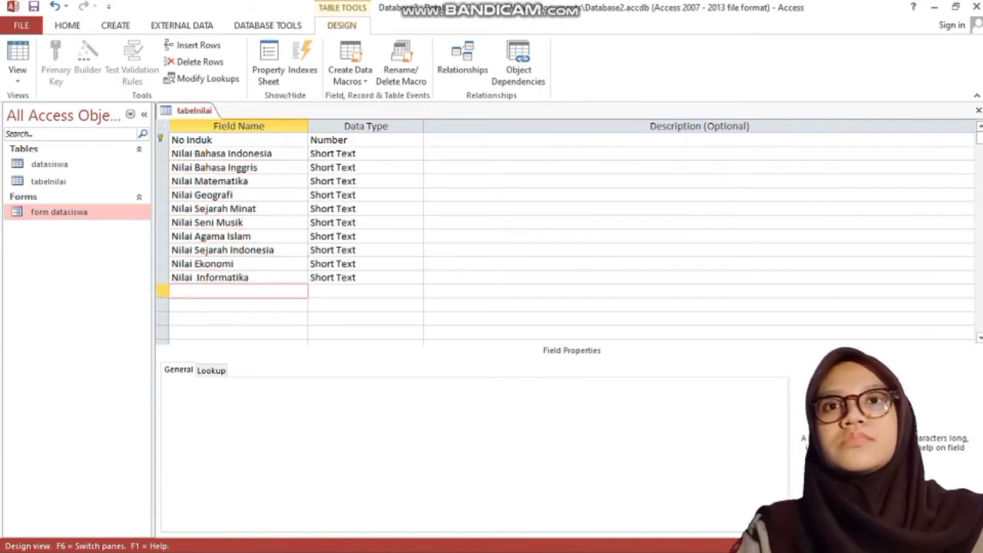
text(Nilai PPKN)
key(Down)
text(Nilai PJOK)
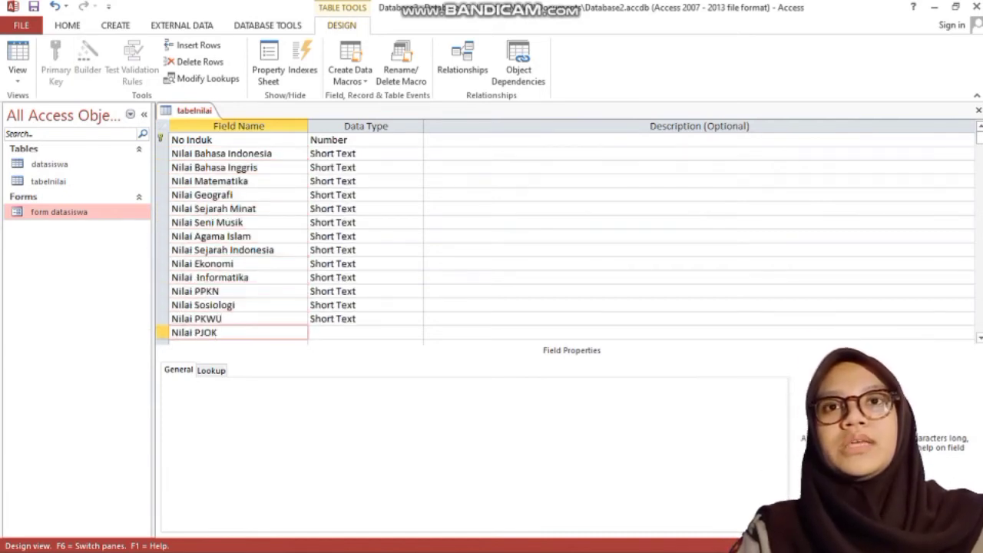
Step: Set the data type of every Nilai score field, through Nilai PJOK, to Number
click(384, 153)
click(417, 154)
click(330, 192)
click(384, 168)
click(417, 168)
click(331, 205)
click(384, 181)
click(416, 181)
click(330, 222)
click(417, 195)
click(330, 236)
click(417, 305)
click(330, 346)
click(416, 333)
click(330, 374)
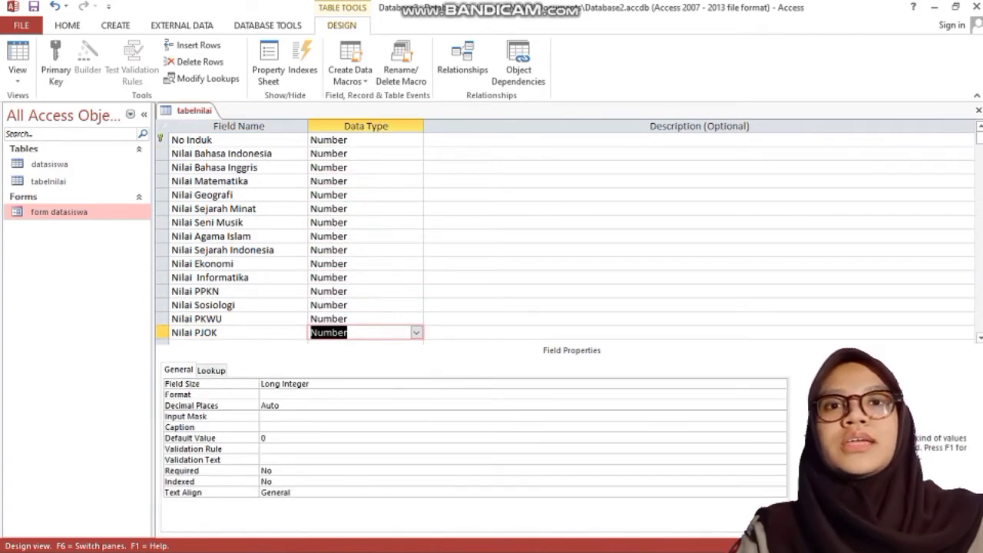
Step: Save the tabelnilai table design
right_click(201, 110)
click(227, 117)
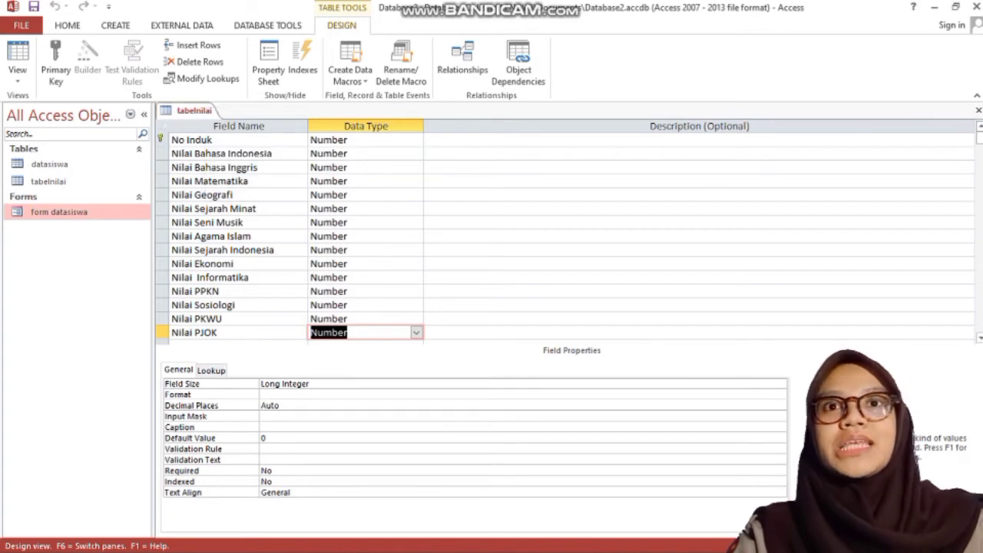
click(268, 25)
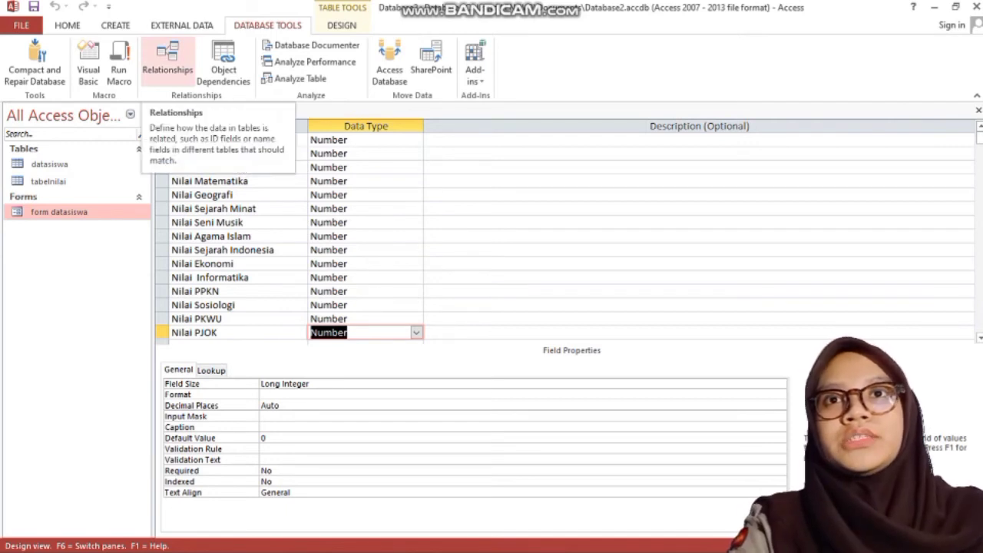
Step: Review the No Induk link between datasiswa and tabelnilai in Relationships, then close that view
click(168, 61)
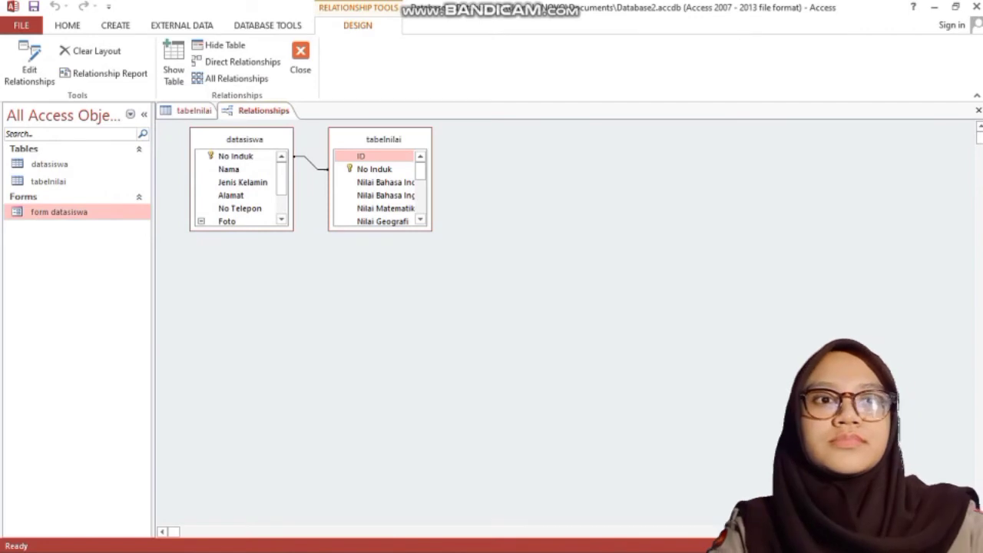
right_click(263, 111)
click(286, 136)
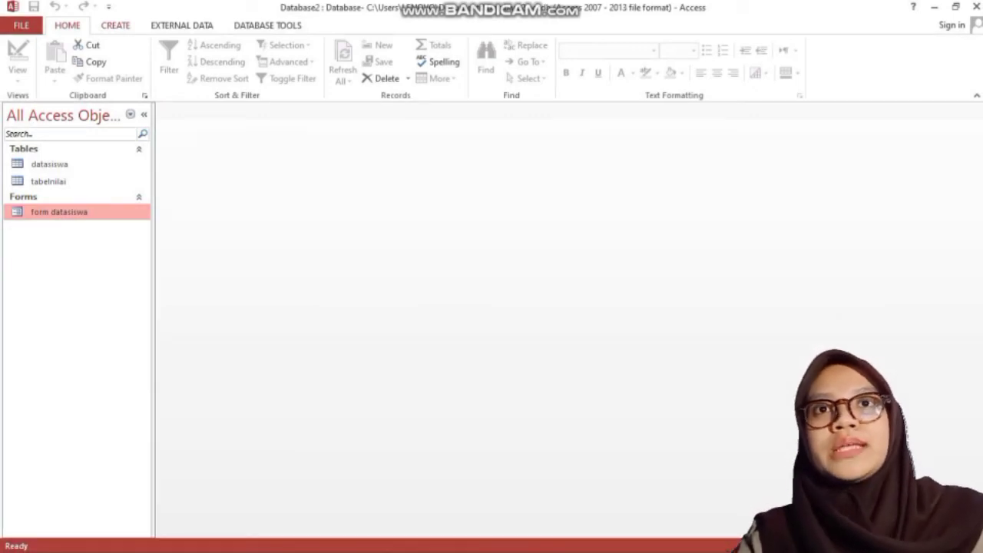
Step: Build a tabular form titled tabelnilai from all fields of the tabelnilai table with the Form Wizard
click(115, 24)
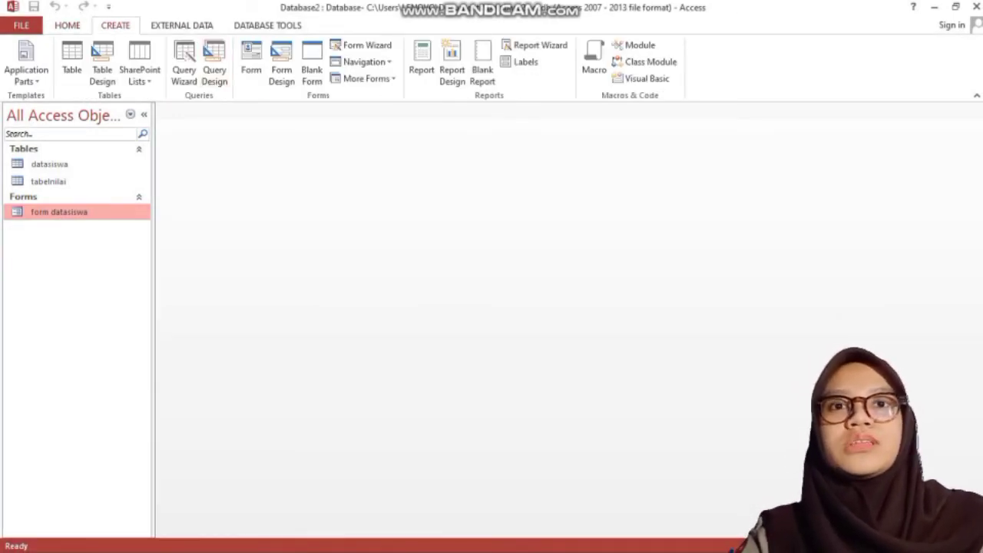
click(361, 45)
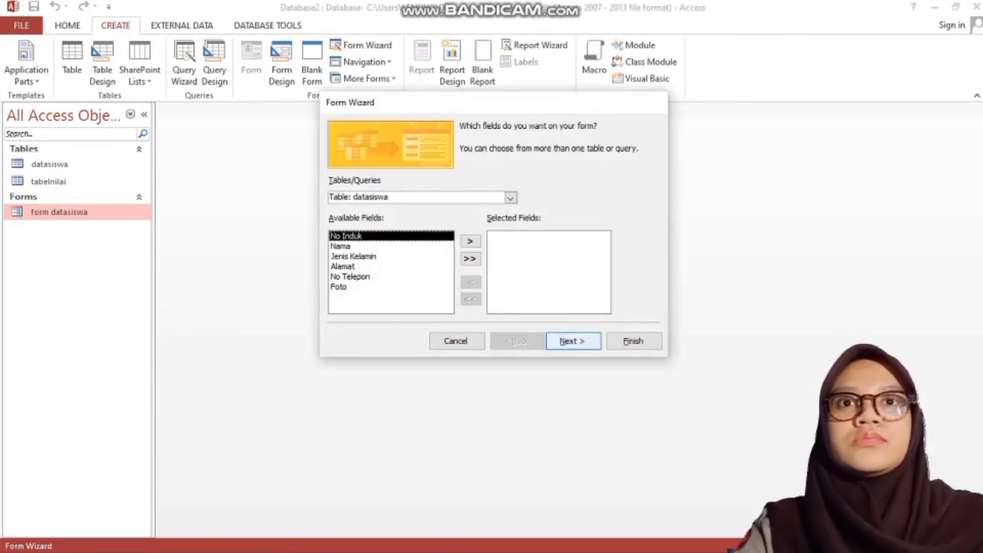
click(510, 198)
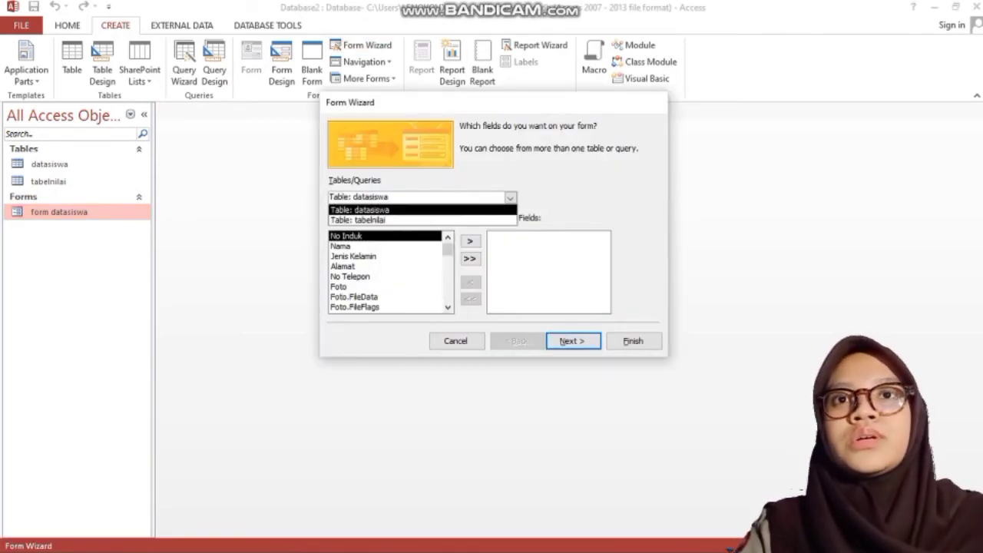
click(359, 210)
click(510, 198)
click(359, 220)
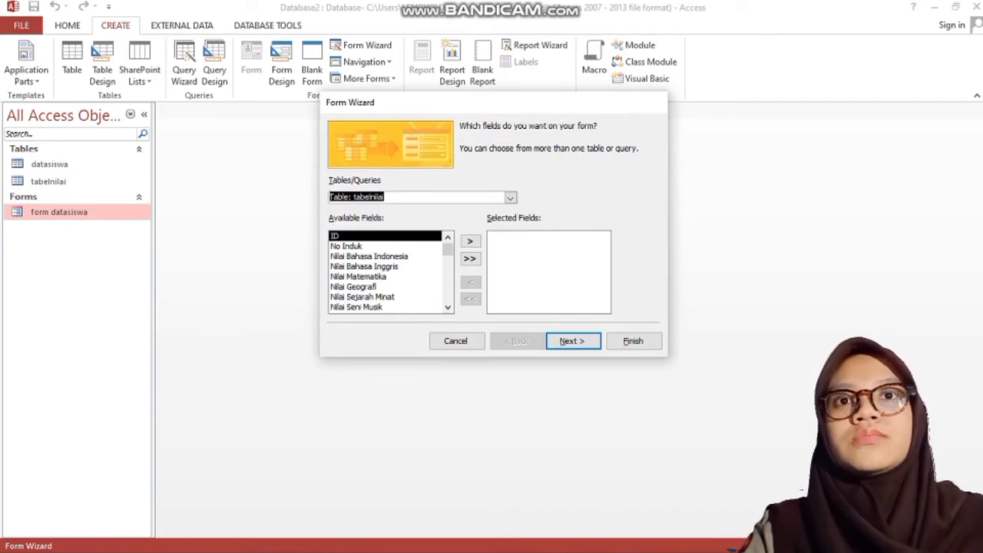
click(470, 259)
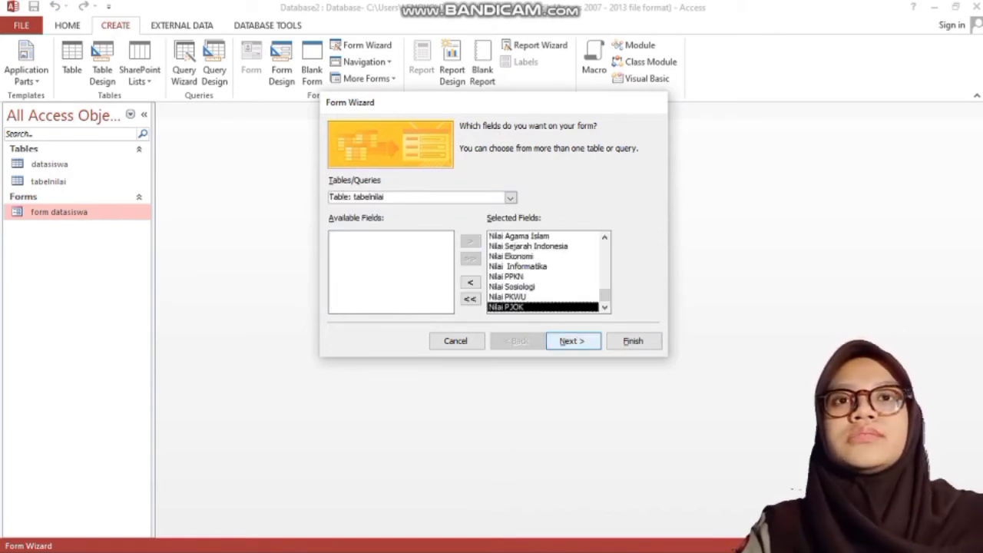
click(573, 340)
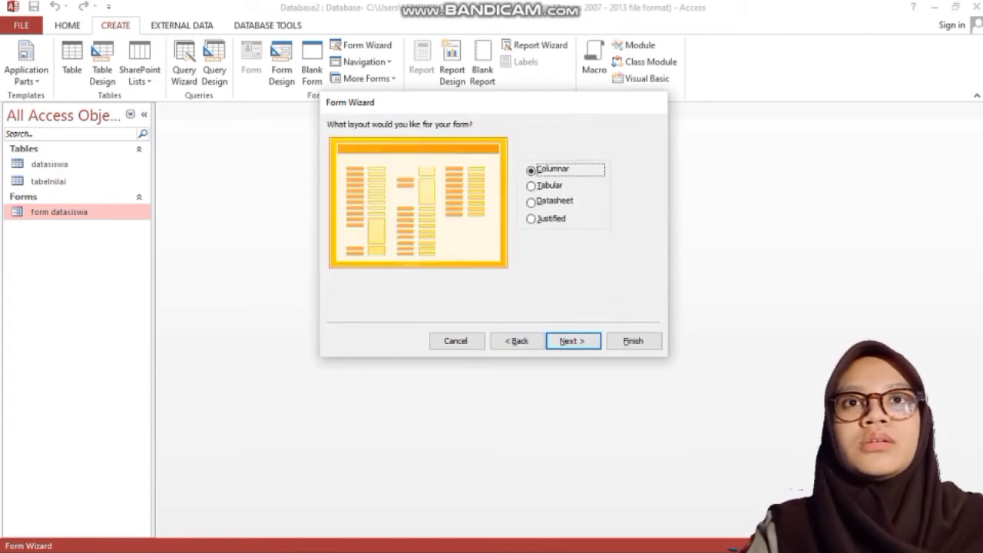
key(alt+t)
key(Return)
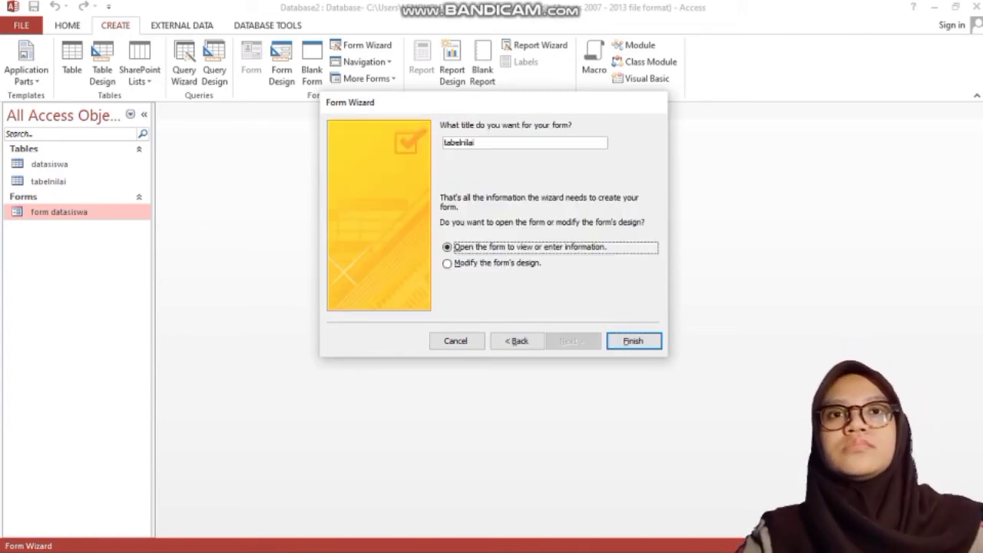
click(633, 340)
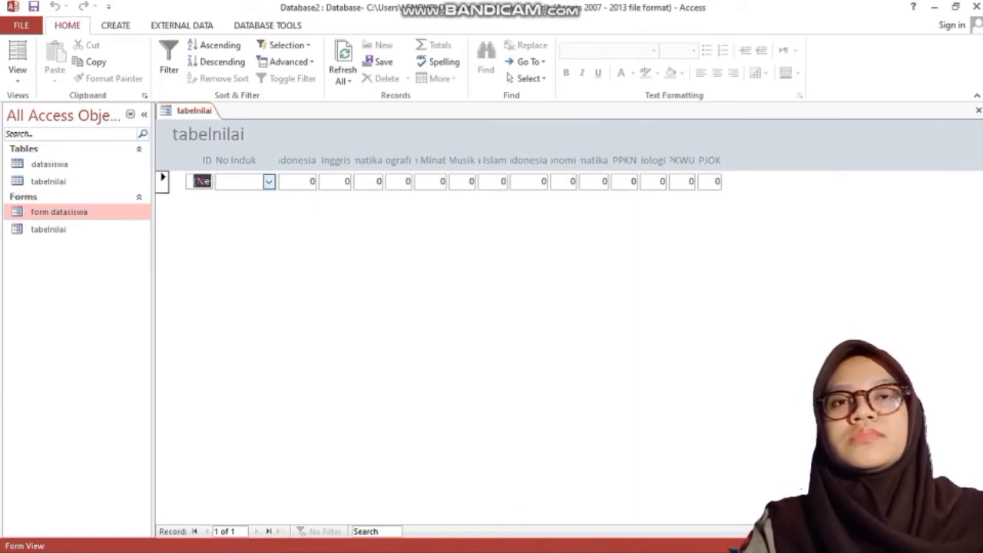
Step: Pick the first and second students' numbers from the No Induk list for records 1 and 2
click(269, 181)
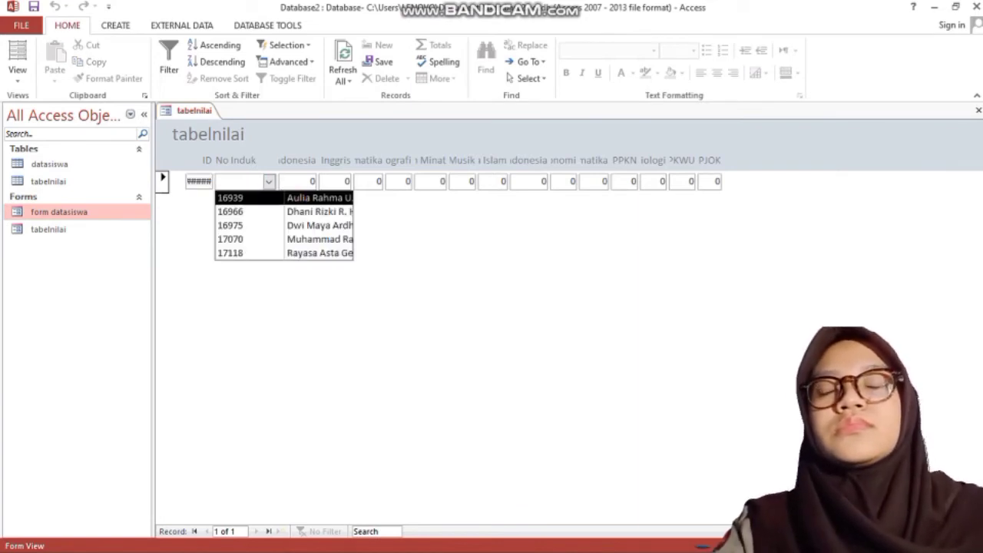
click(253, 198)
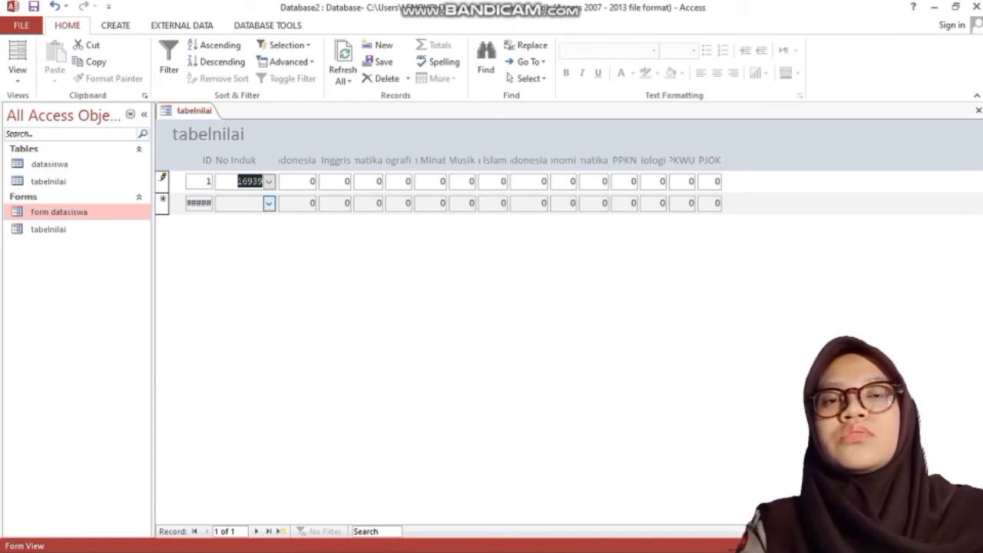
click(268, 203)
key(Return)
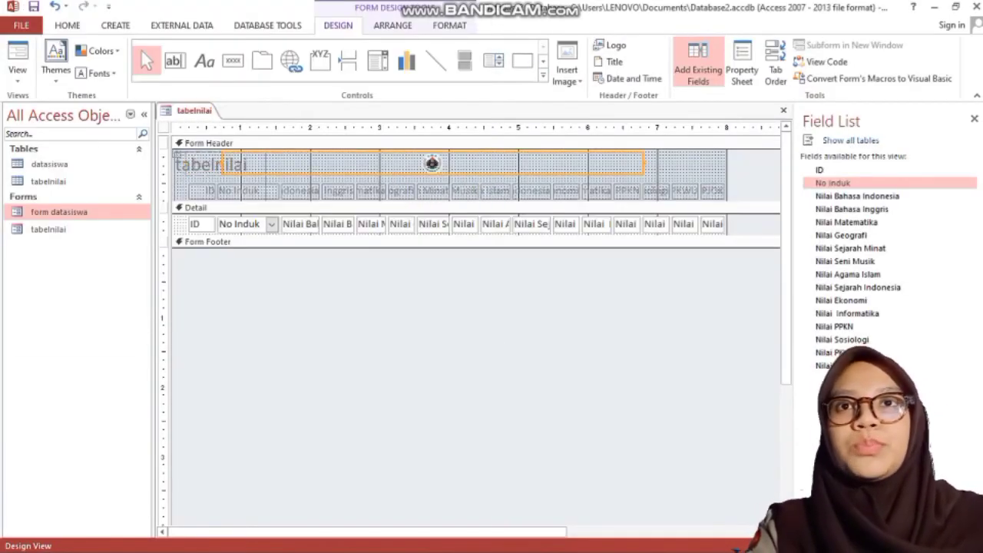
Step: Enlarge the header logo and make the Form Footer taller
drag(222, 164, 424, 164)
drag(643, 175, 664, 193)
mouse_move(537, 201)
mouse_down()
mouse_move(538, 219)
mouse_move(538, 201)
mouse_up()
drag(664, 193, 630, 181)
drag(530, 248, 530, 285)
Step: Add a stop-icon Quit Application command button to the footer, then close the tabelnilai form
click(232, 60)
click(553, 255)
click(455, 250)
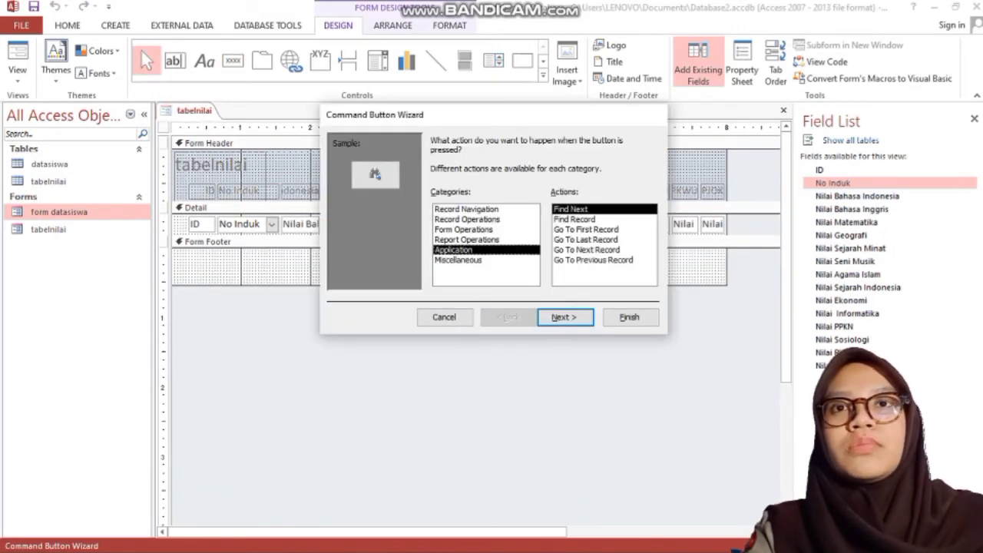
click(565, 318)
click(629, 317)
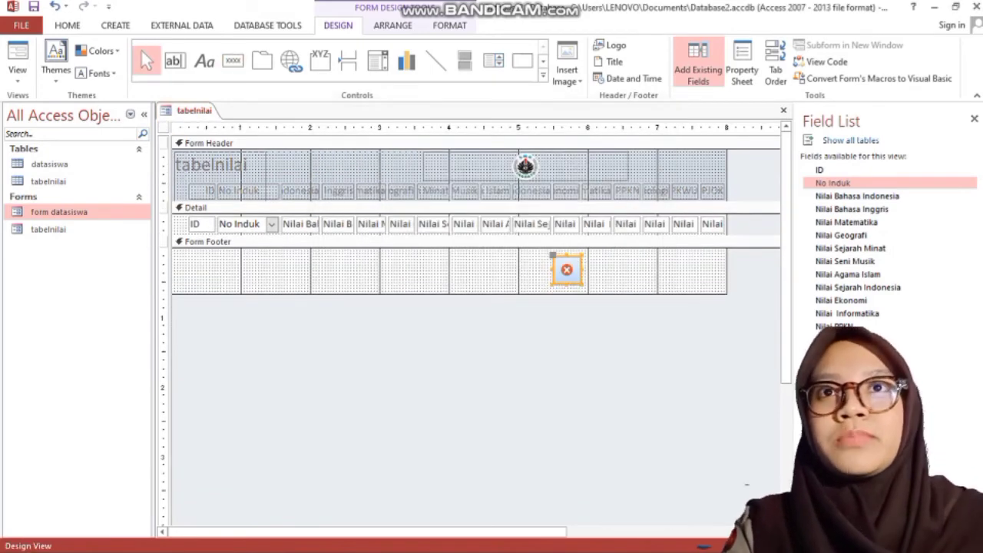
right_click(194, 109)
click(207, 154)
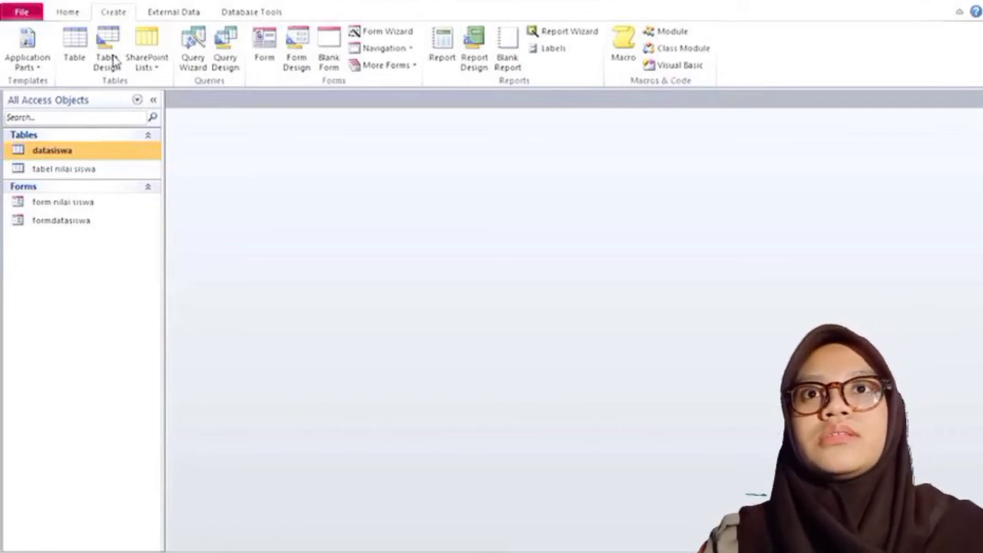
Step: Start a simple query with No Induk, Nama, and tabel nilai siswa's Bahasa Indonesia, Bahasa Inggris, Matematika
click(192, 45)
click(555, 356)
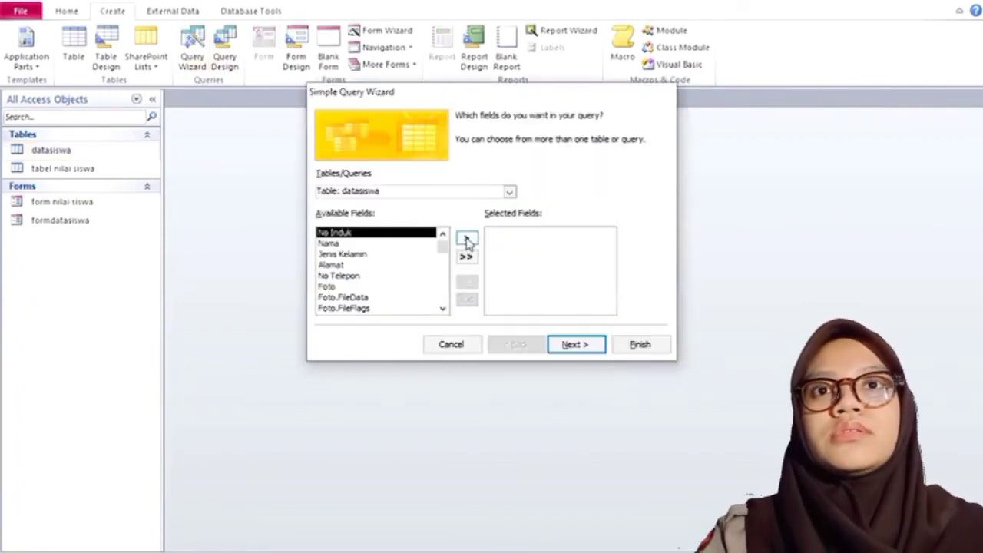
click(465, 241)
click(466, 241)
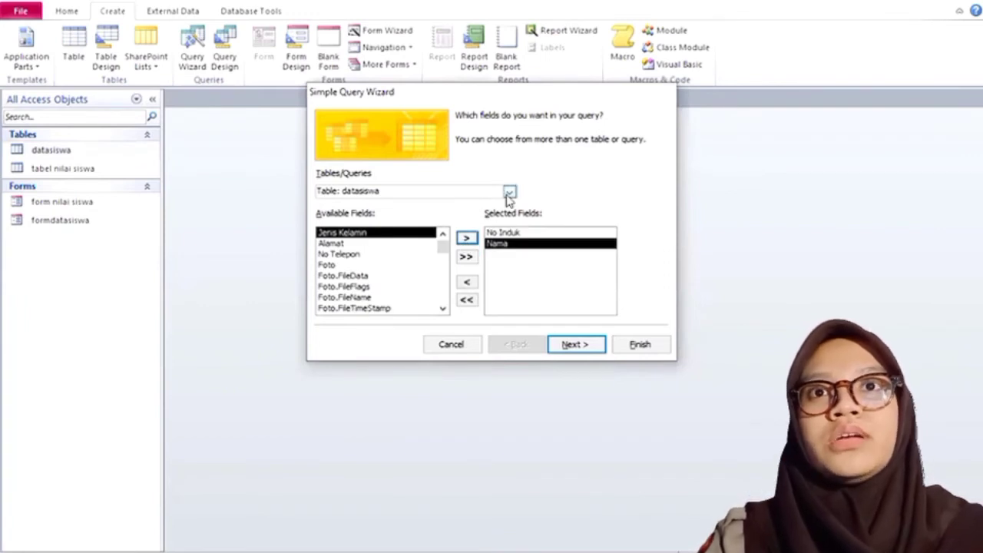
click(509, 192)
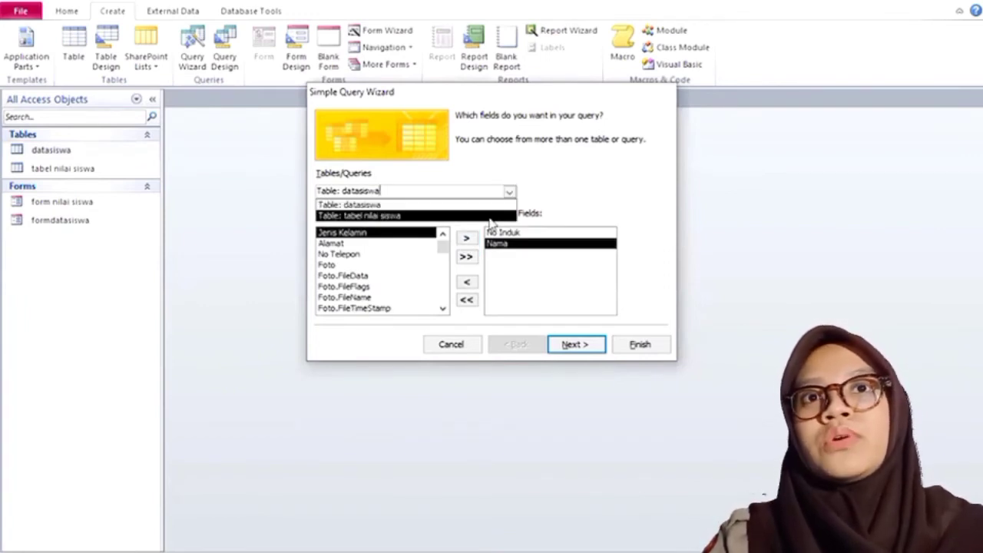
click(489, 217)
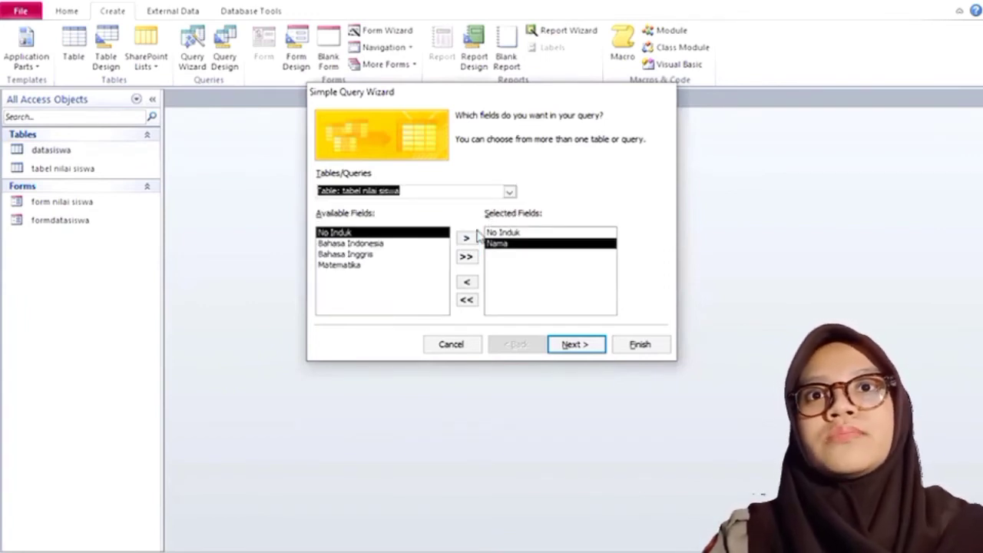
click(412, 244)
click(466, 239)
click(466, 238)
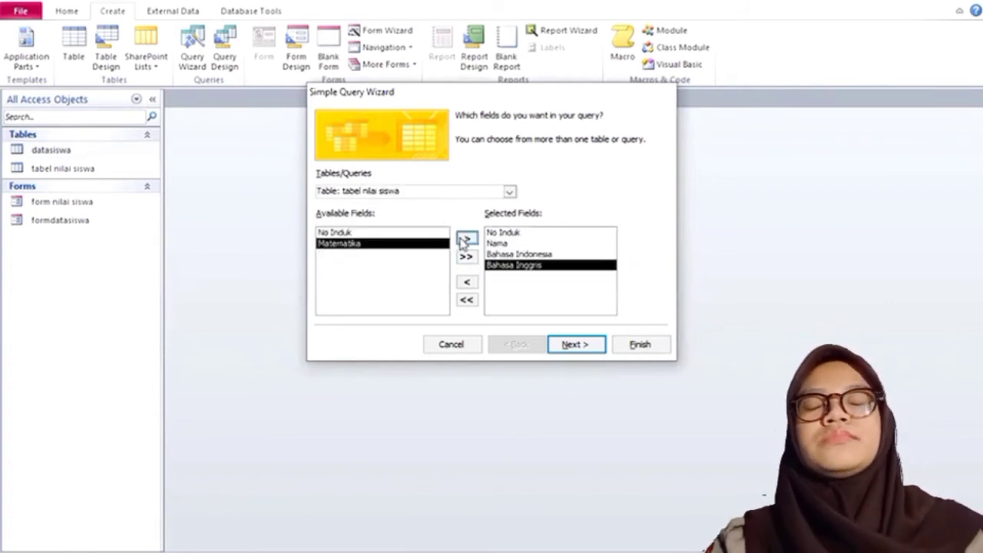
click(465, 239)
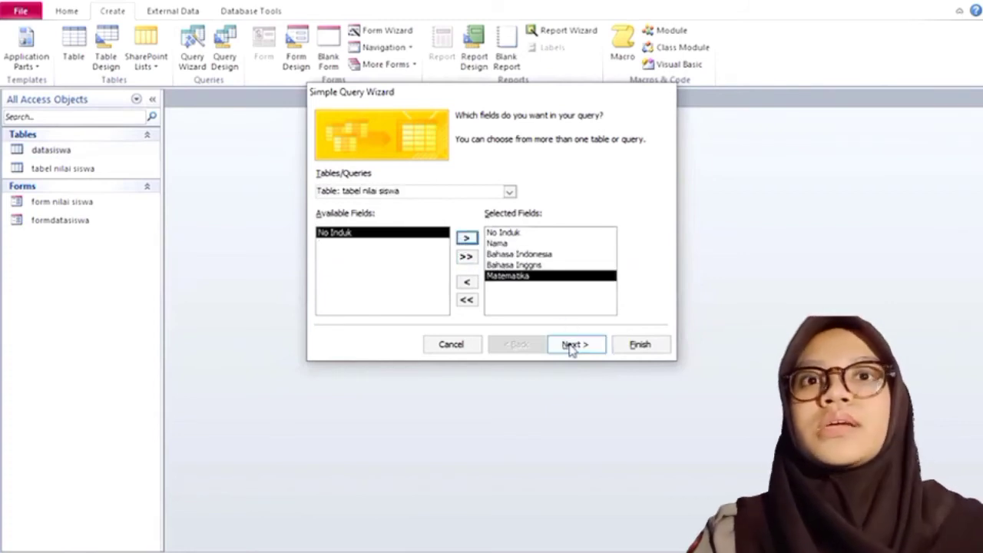
Step: Finish it as a detail query named datasiswa Query and close its tab
click(570, 346)
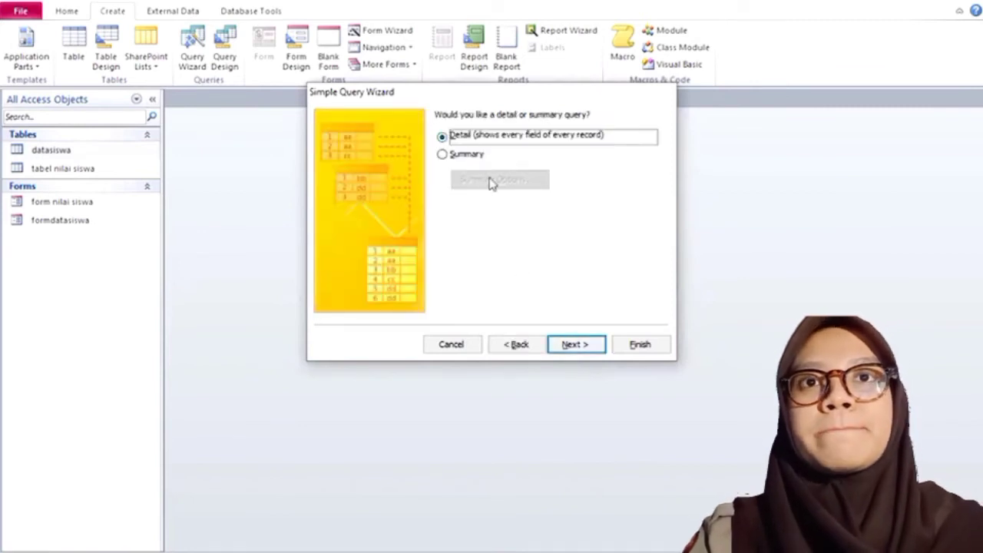
click(576, 345)
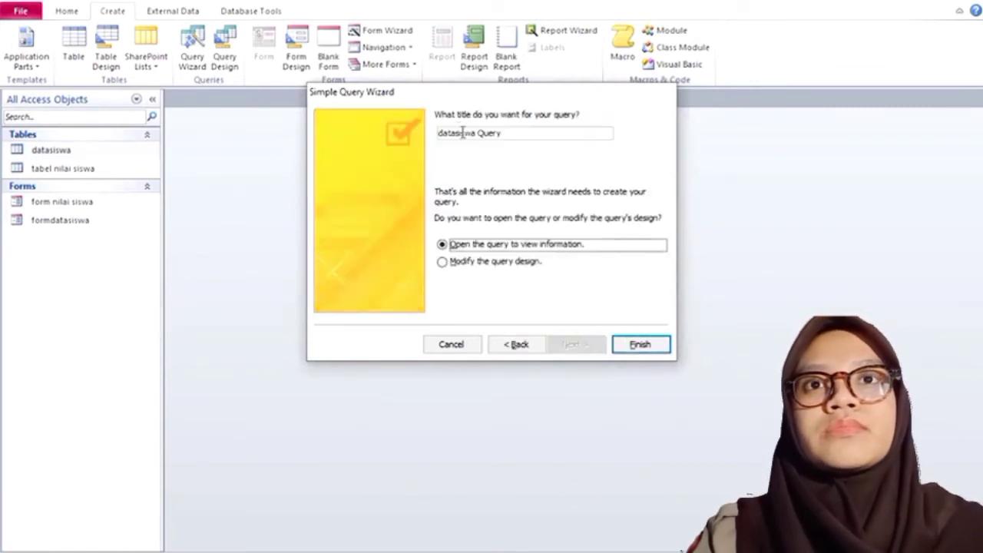
click(628, 346)
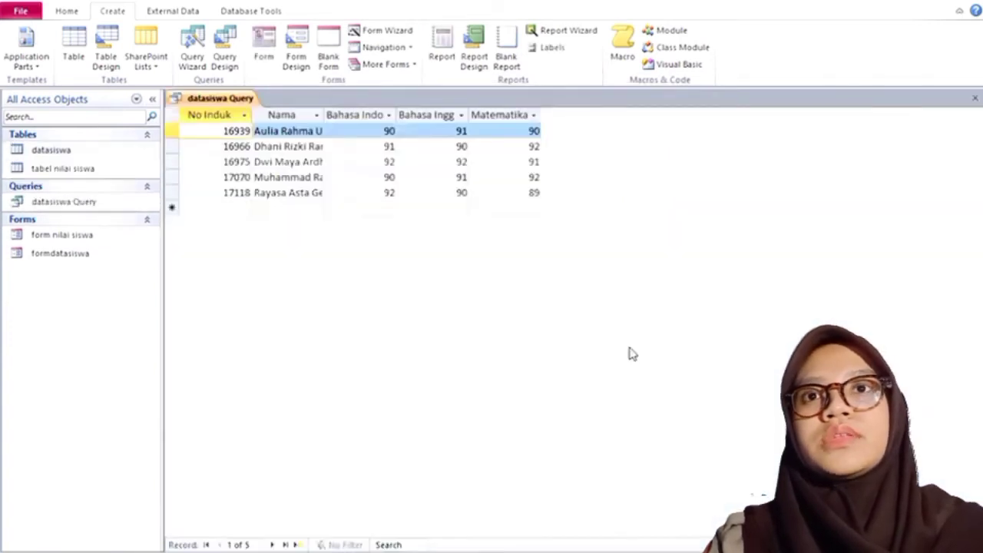
right_click(229, 103)
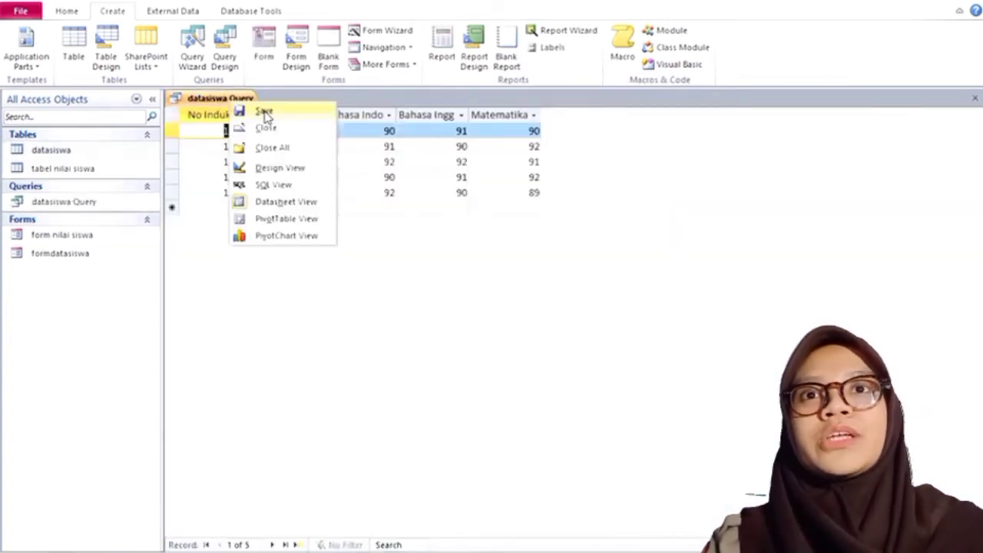
click(229, 104)
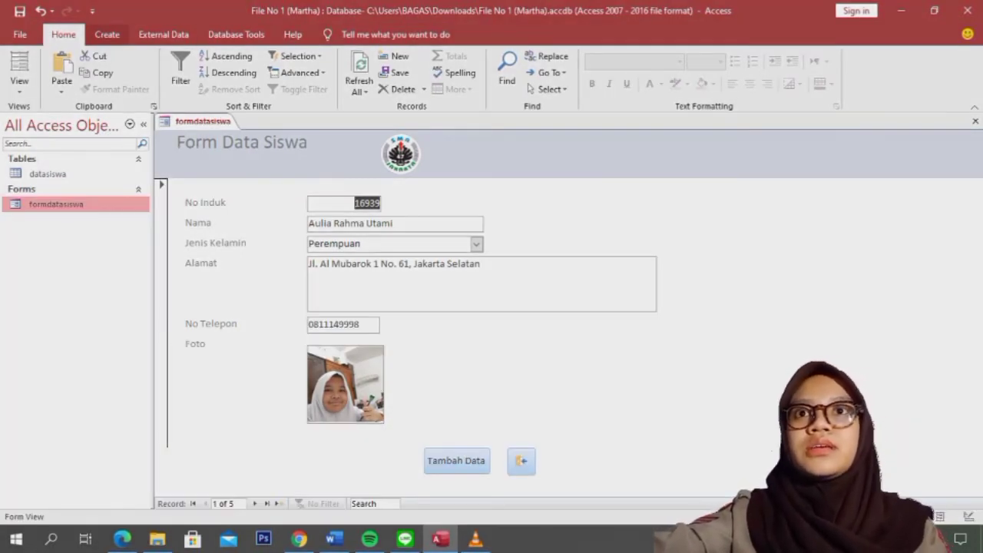
Step: Start a report with datasiswa fields No Induk, Nama, Jenis Kelamin, Alamat, No Telepon and Foto
click(107, 34)
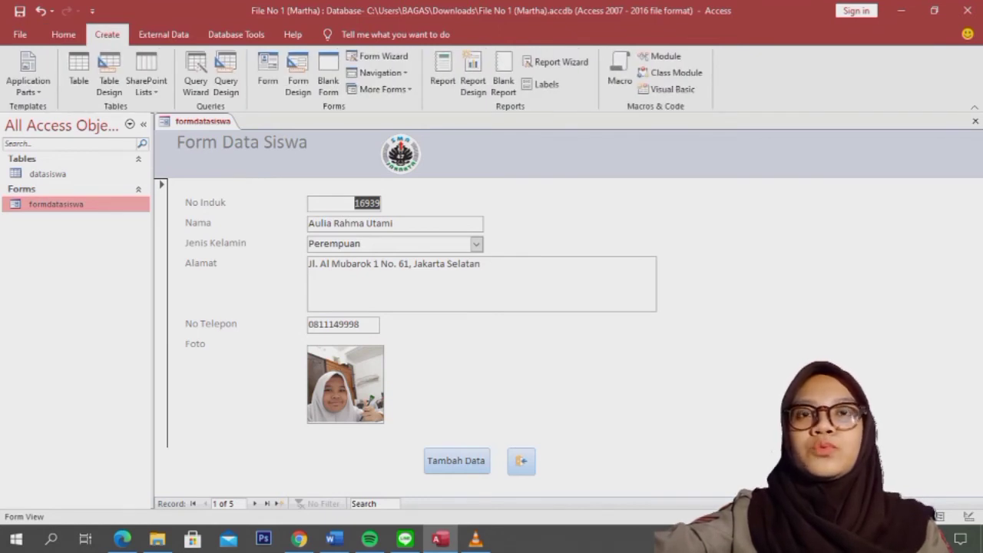
click(556, 62)
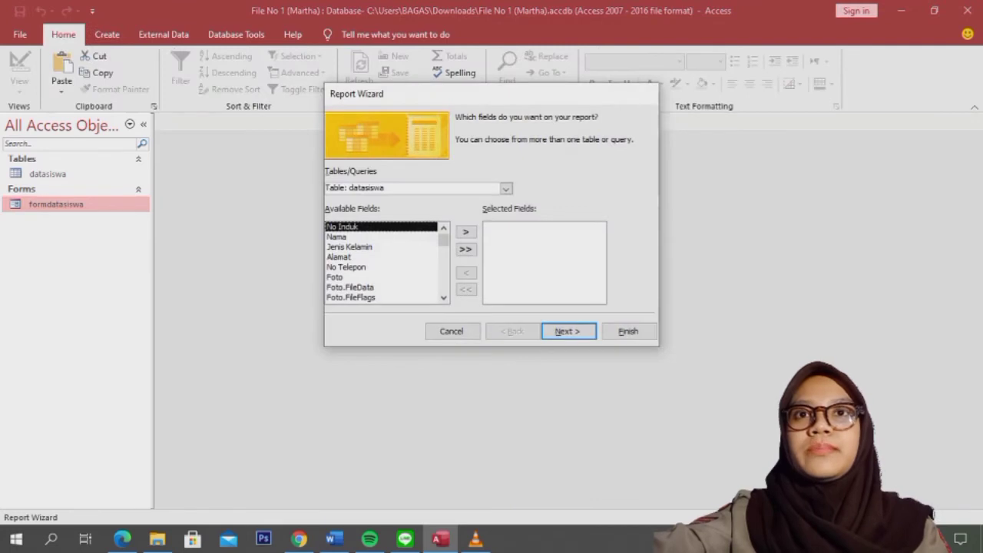
click(466, 232)
click(466, 232)
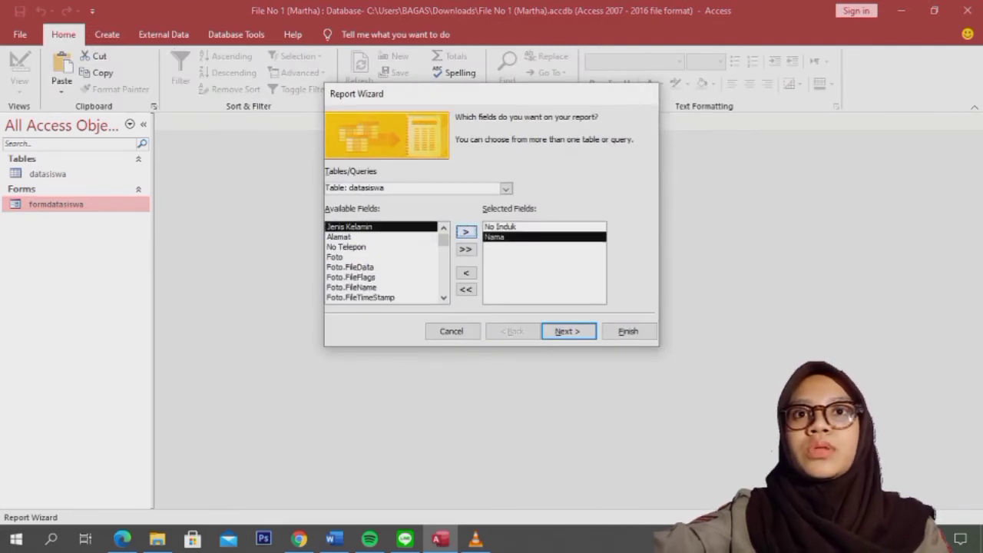
click(466, 232)
click(466, 232)
click(466, 232)
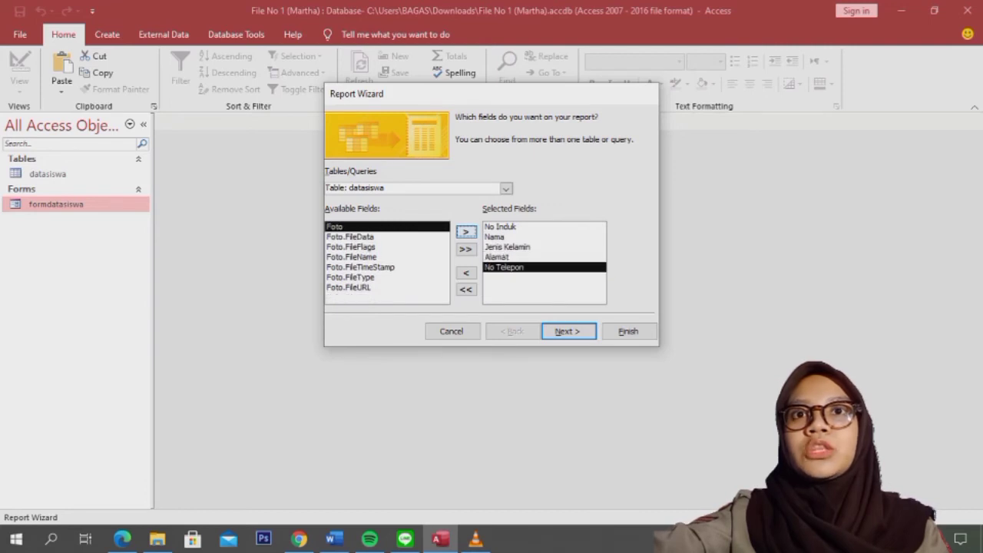
click(466, 232)
Step: Skip grouping and sorting, choose a Tabular Landscape layout and finish the datasiswa report
click(569, 331)
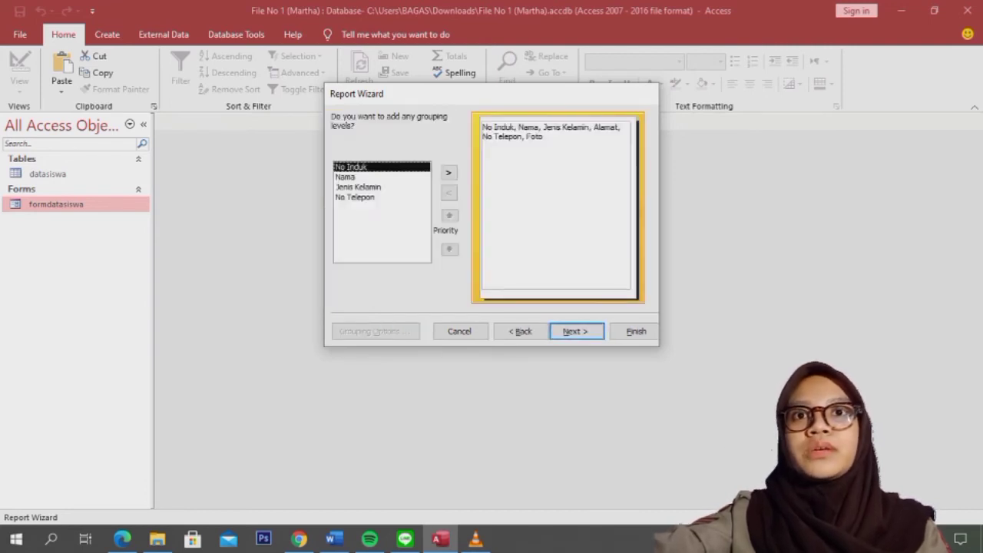
click(382, 177)
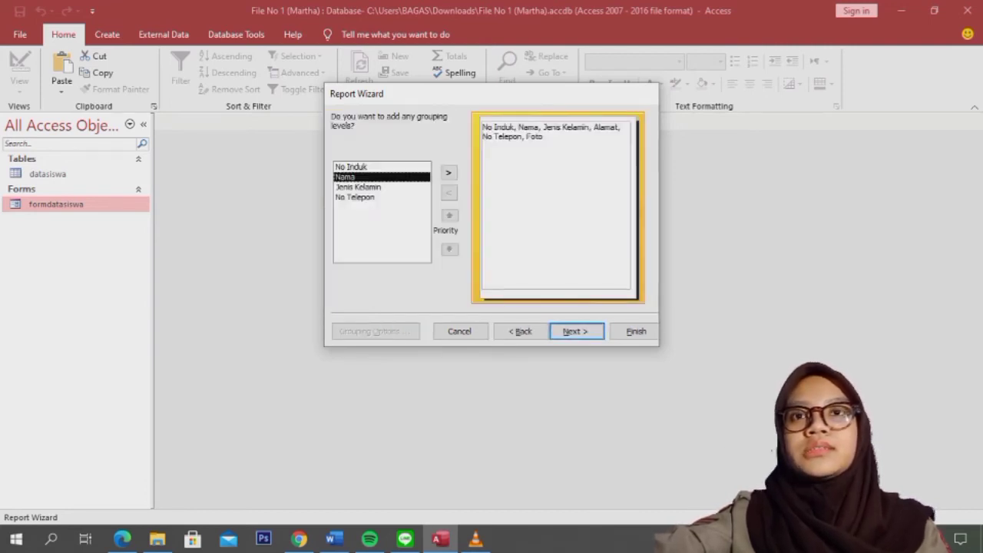
click(576, 331)
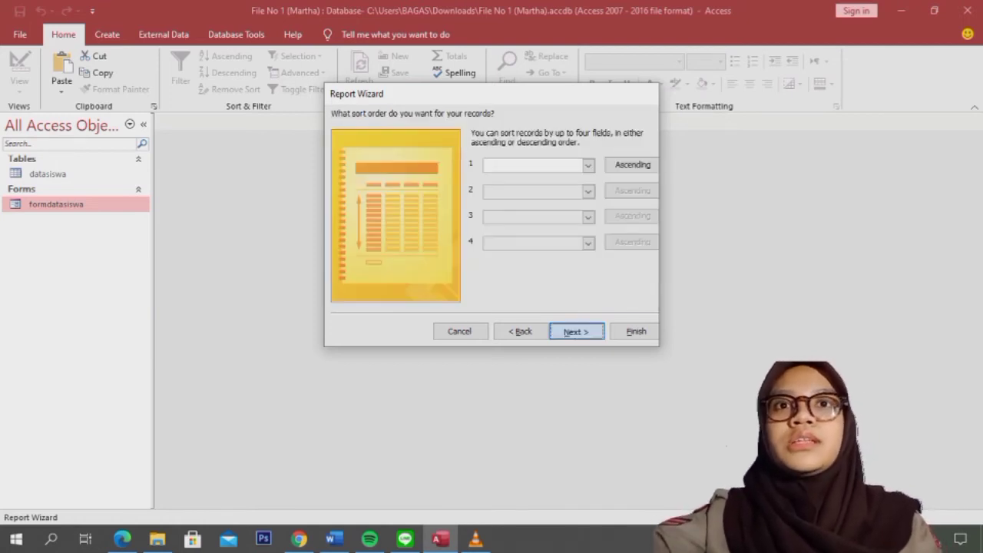
click(576, 331)
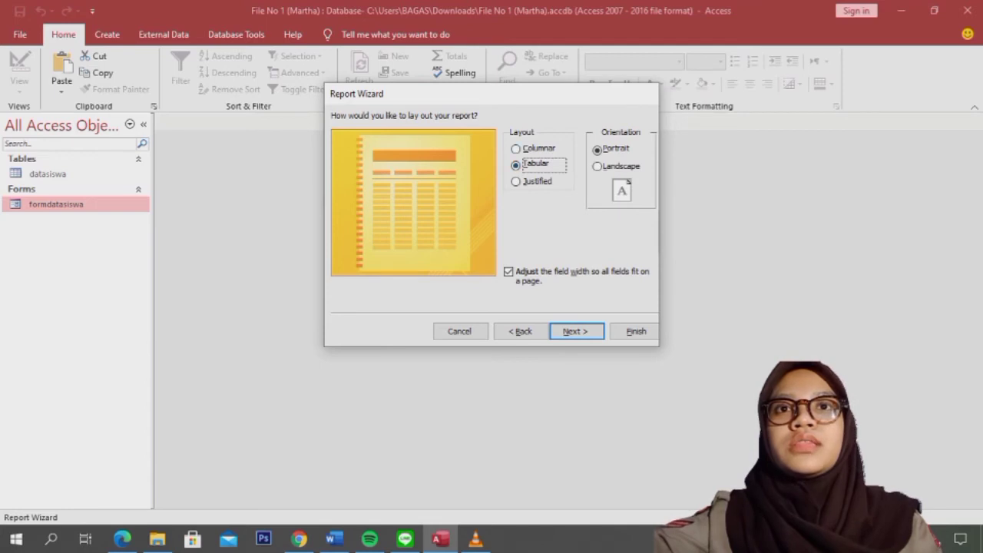
click(516, 149)
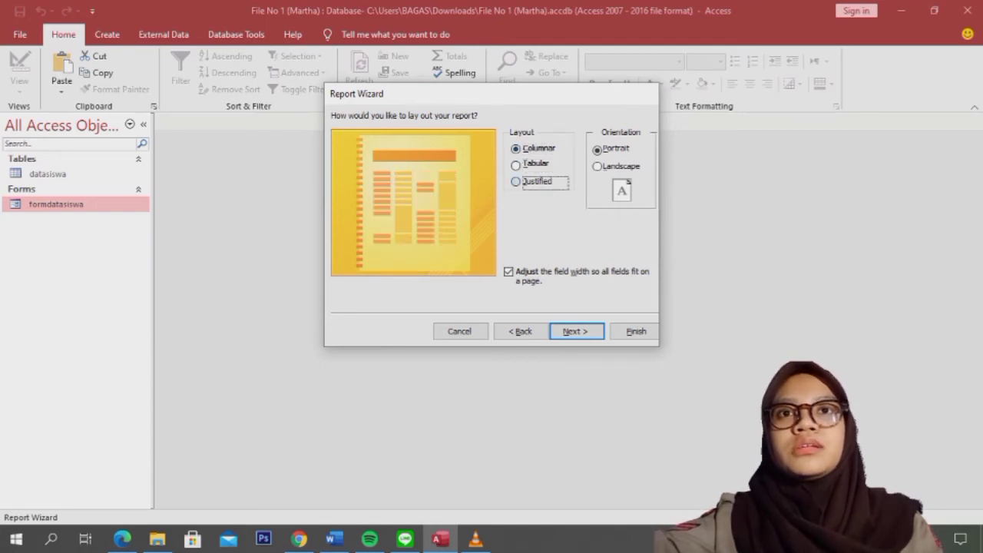
click(516, 182)
click(515, 165)
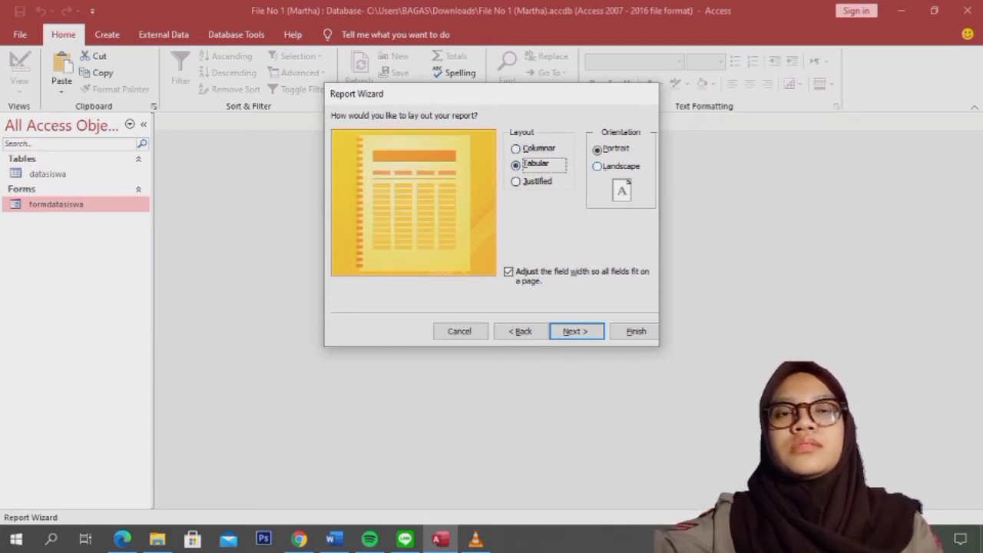
click(615, 166)
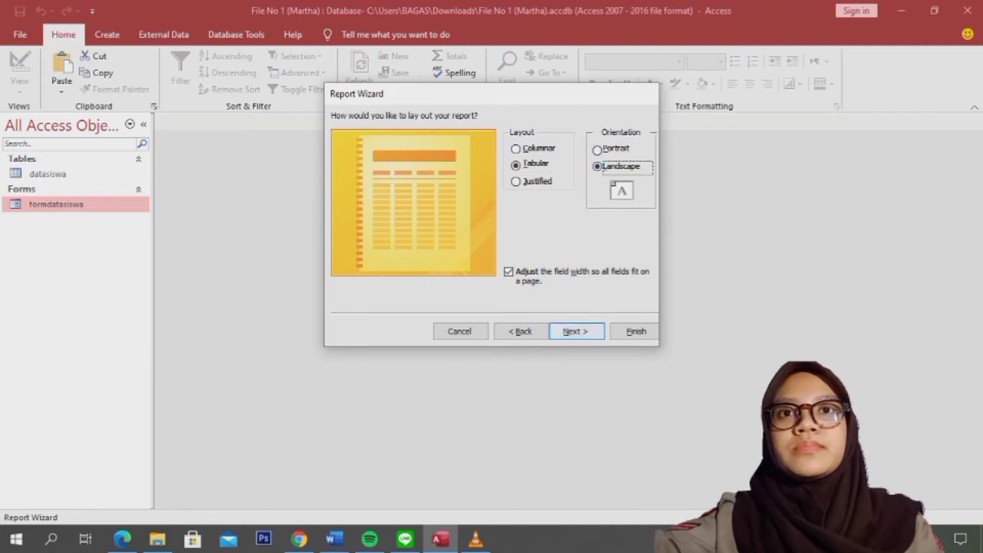
click(576, 331)
key(Return)
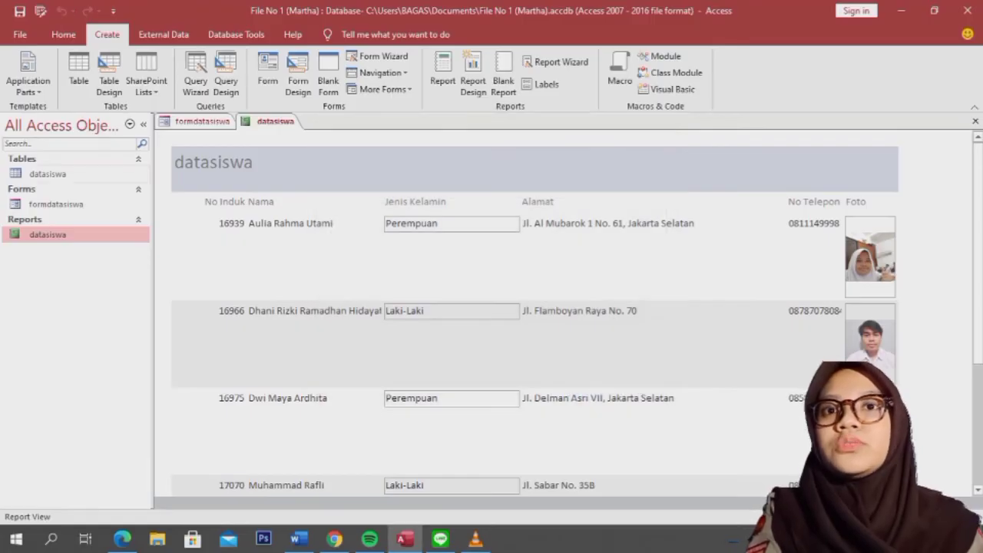
click(48, 175)
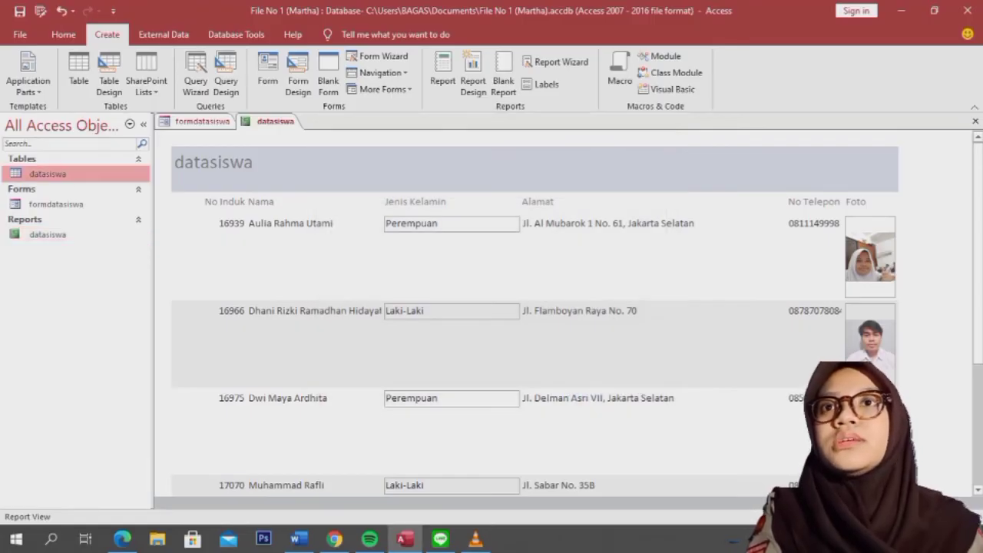
click(56, 204)
click(48, 235)
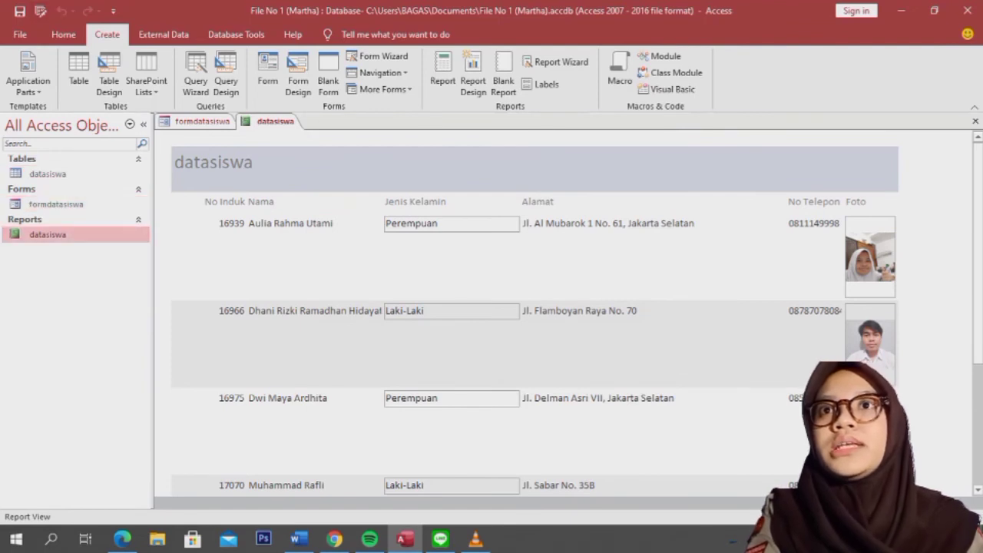
click(47, 175)
click(57, 204)
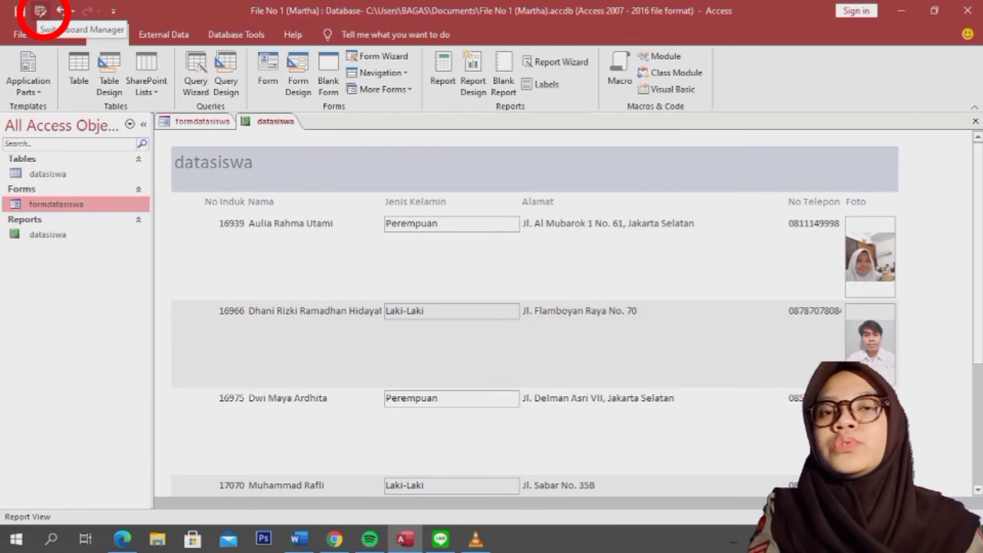
Step: Create the Main Switchboard and add an INPUT DATA SISWA item opening formdatasiswa in Add Mode
click(40, 10)
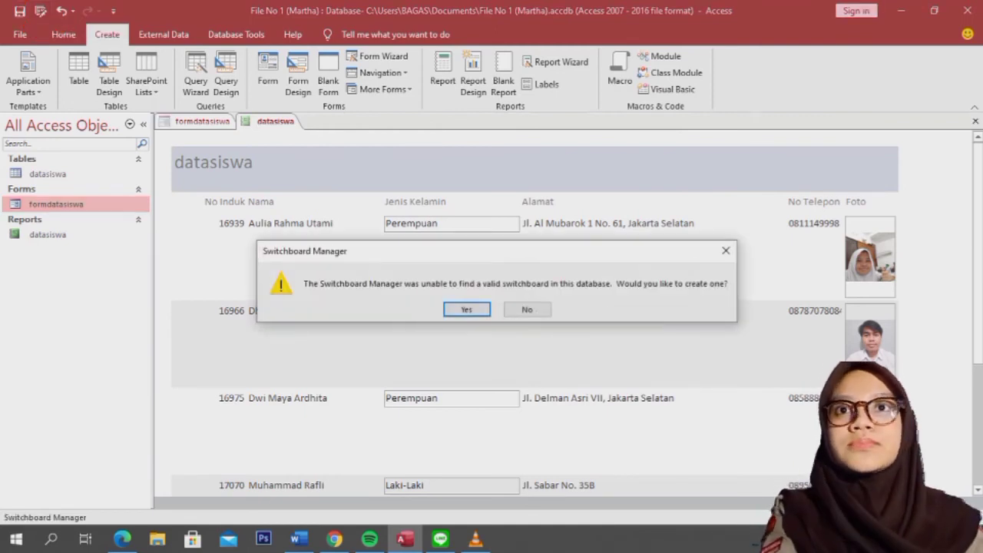
click(467, 309)
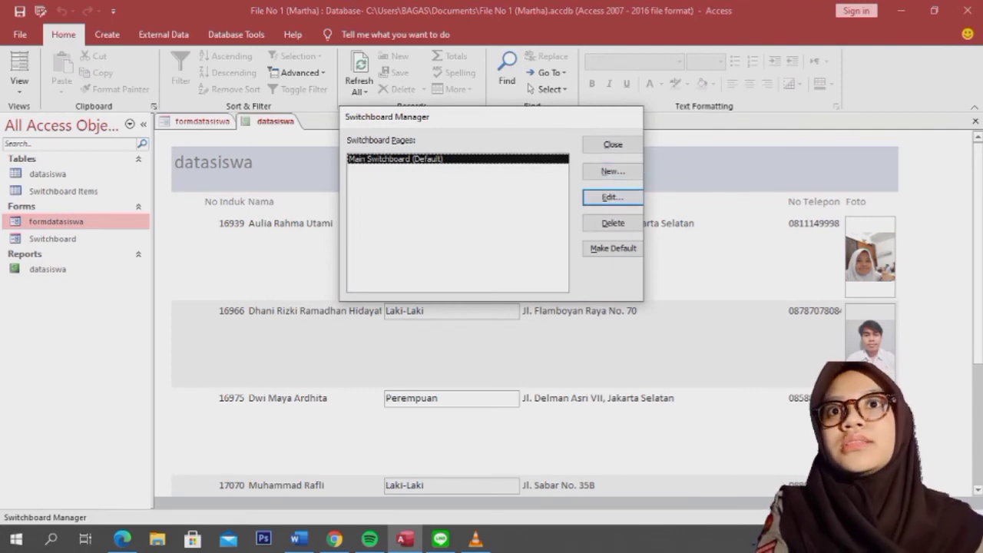
click(612, 197)
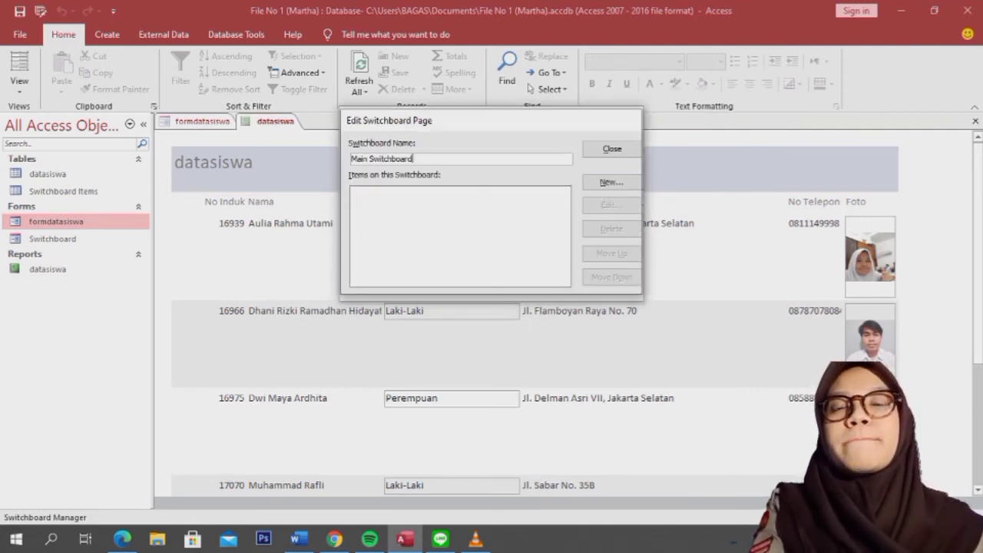
click(612, 182)
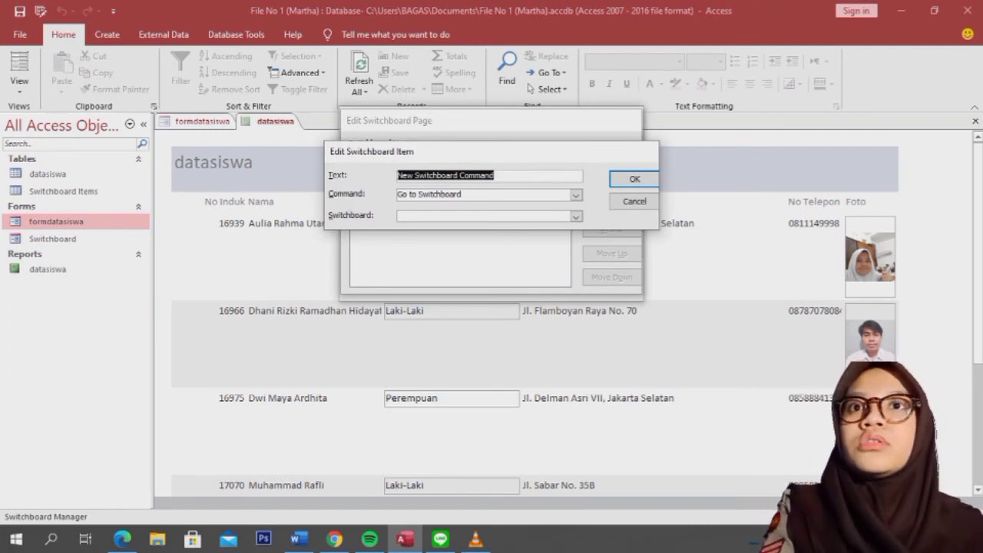
key(BackSpace)
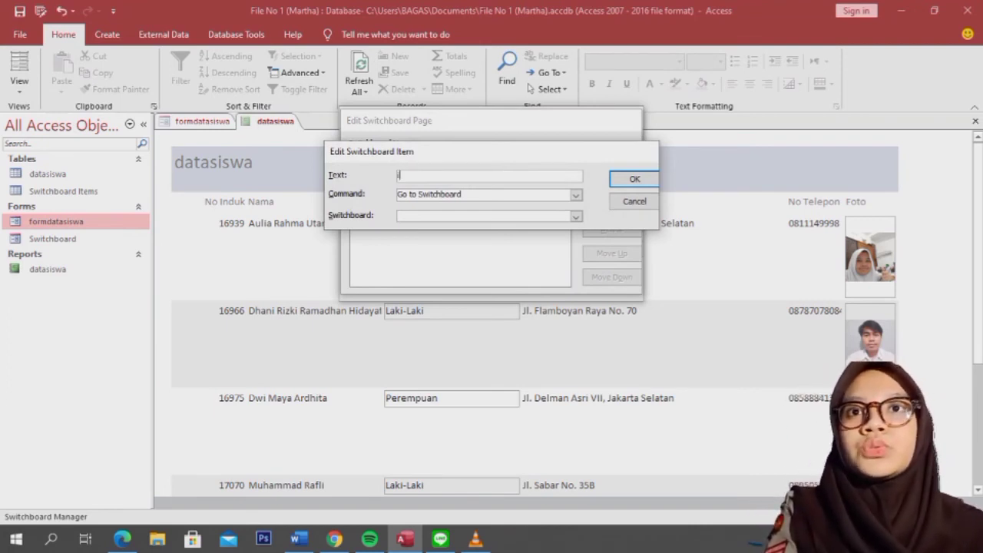
text(IN)
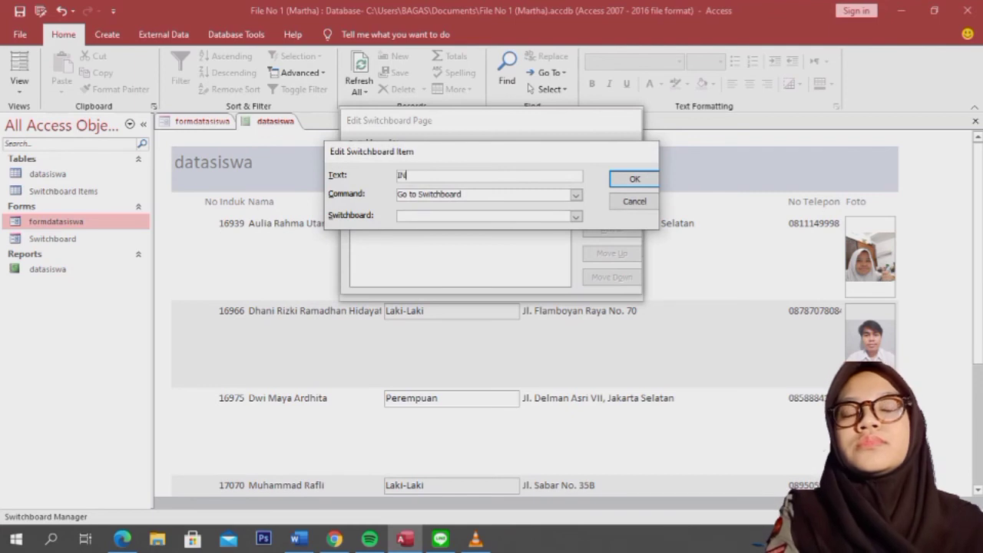
text(PUT DA)
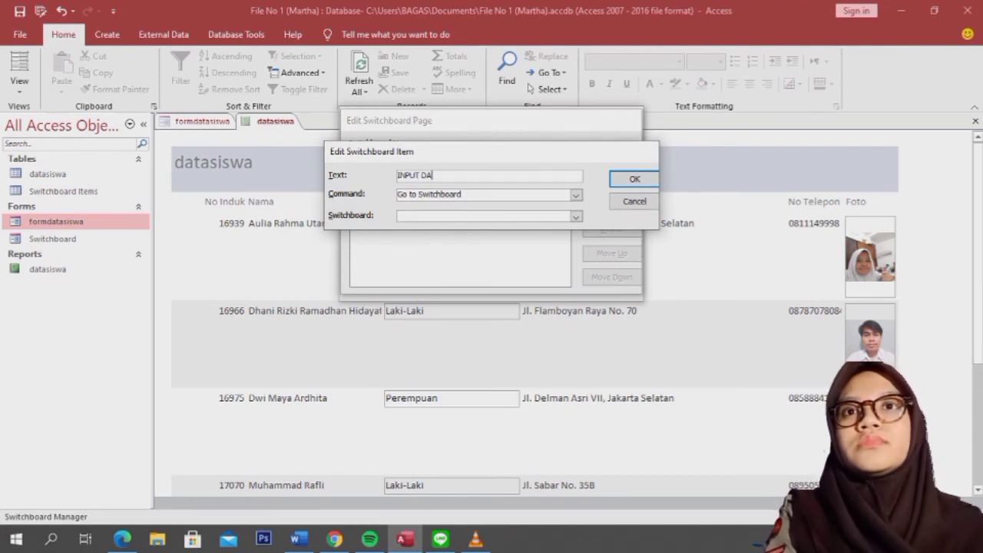
text(TA SISWA)
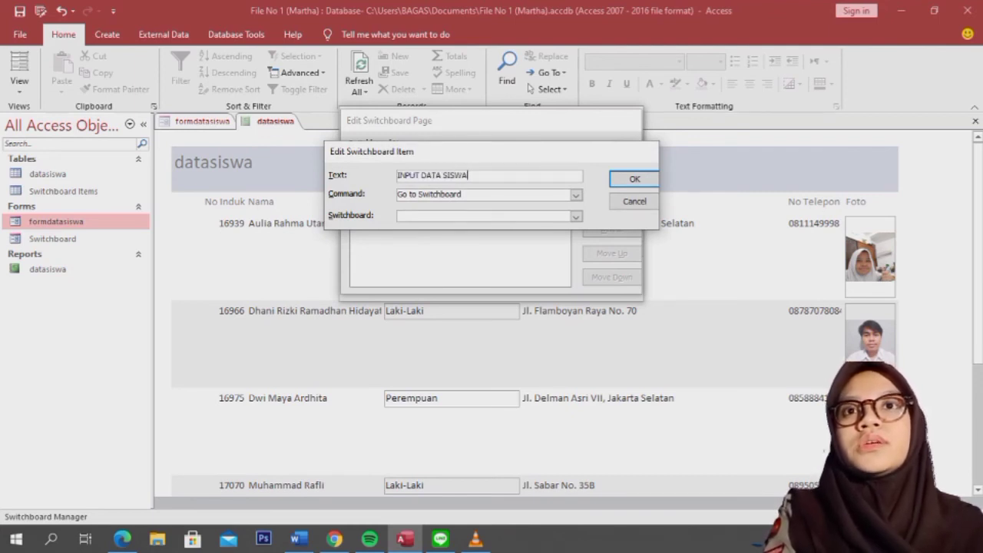
click(576, 195)
click(439, 217)
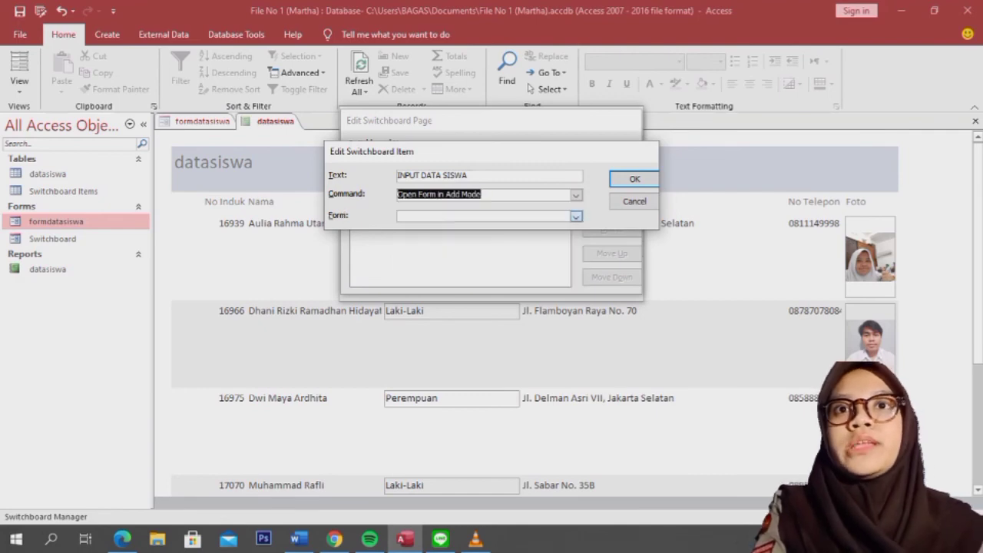
click(576, 216)
click(424, 228)
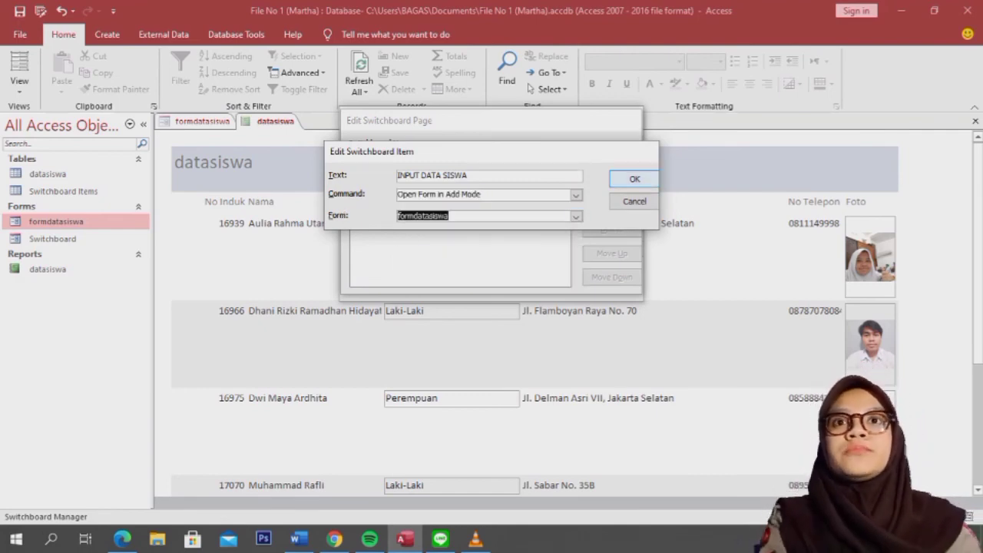
click(635, 179)
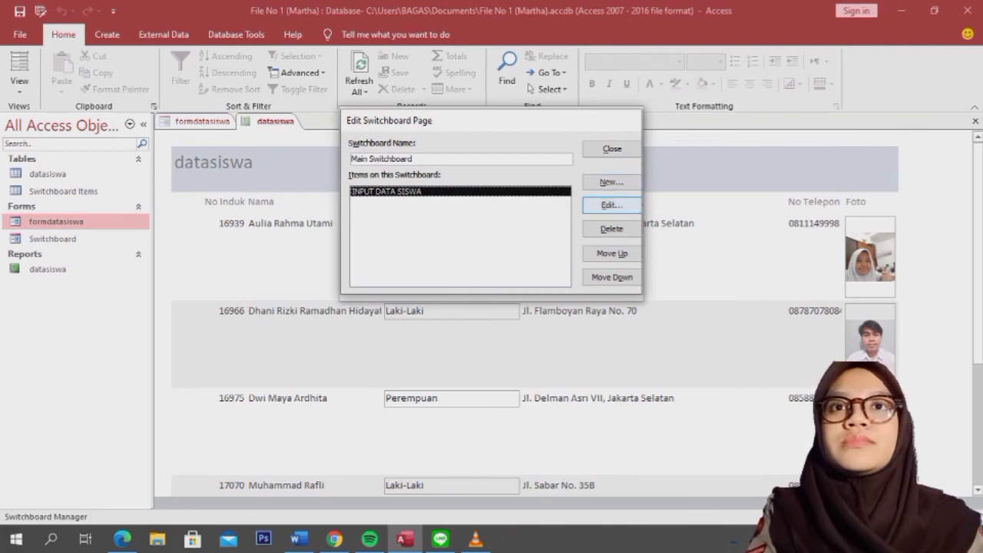
Step: Add a new Main Switchboard item captioned REPORT DATA SISWA
click(612, 182)
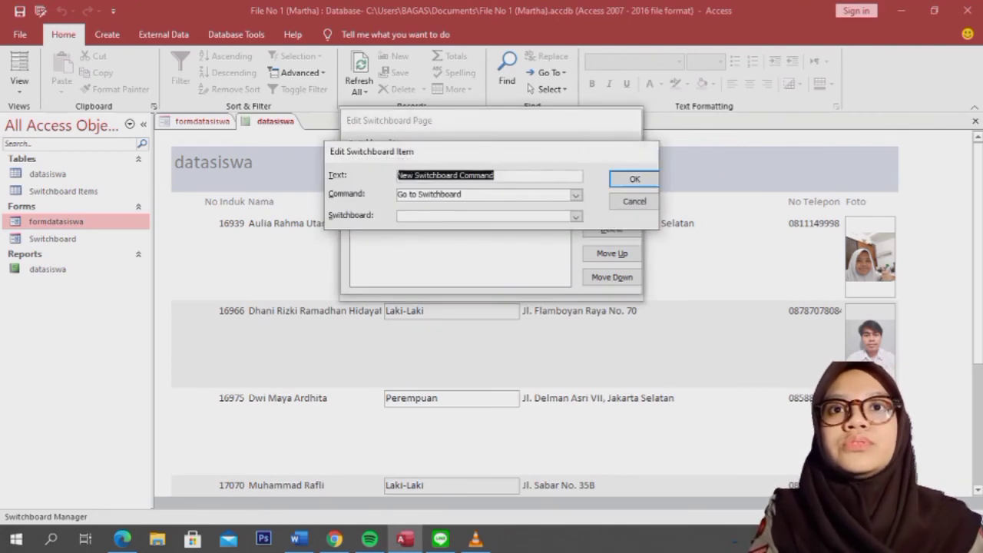
key(BackSpace)
text(REPOR)
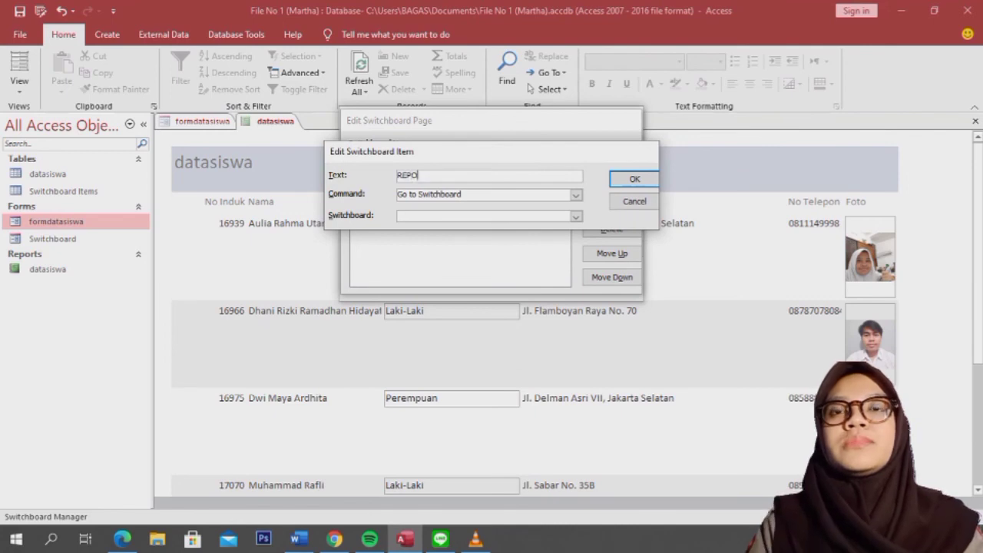
key(BackSpace)
text(R)
key(BackSpace)
key(BackSpace)
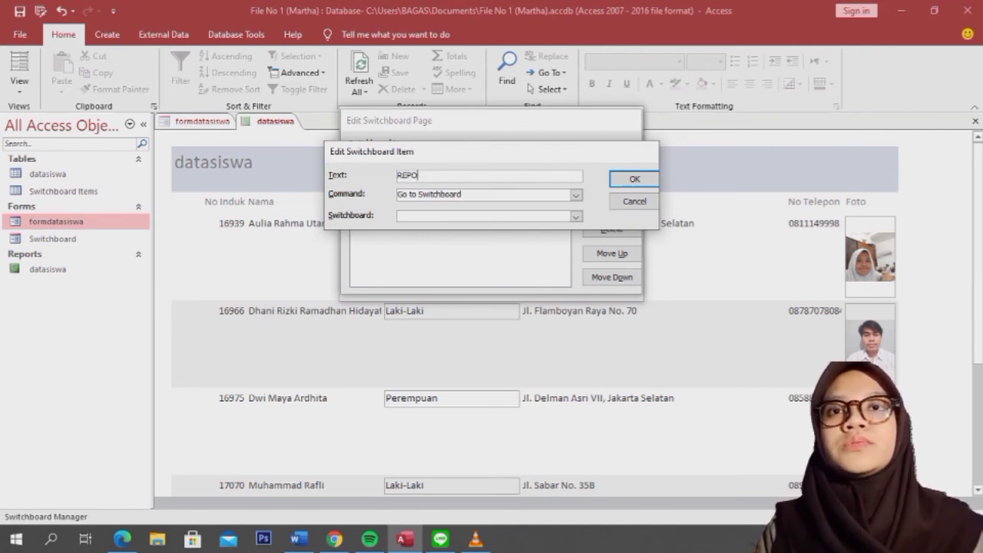
text(ORT)
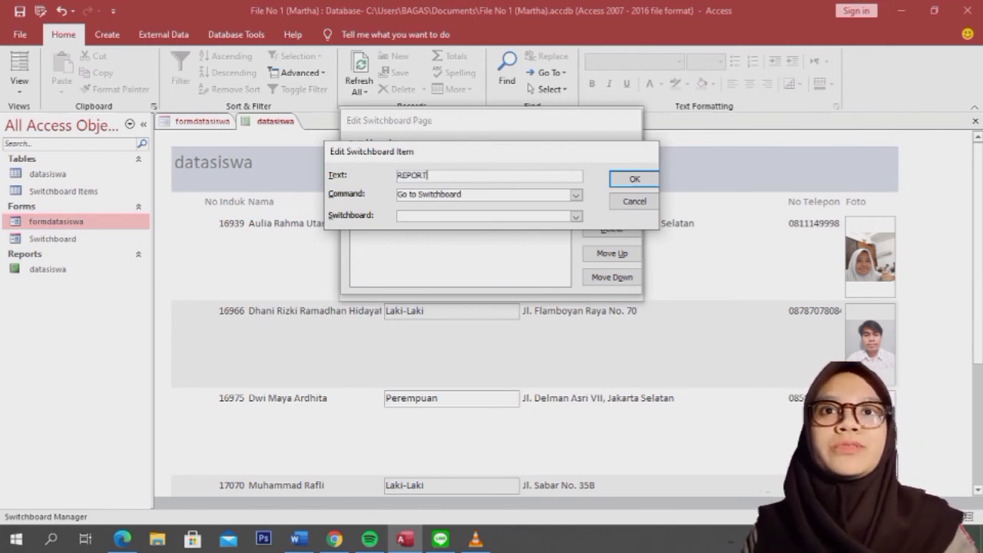
text( DATA SISWA)
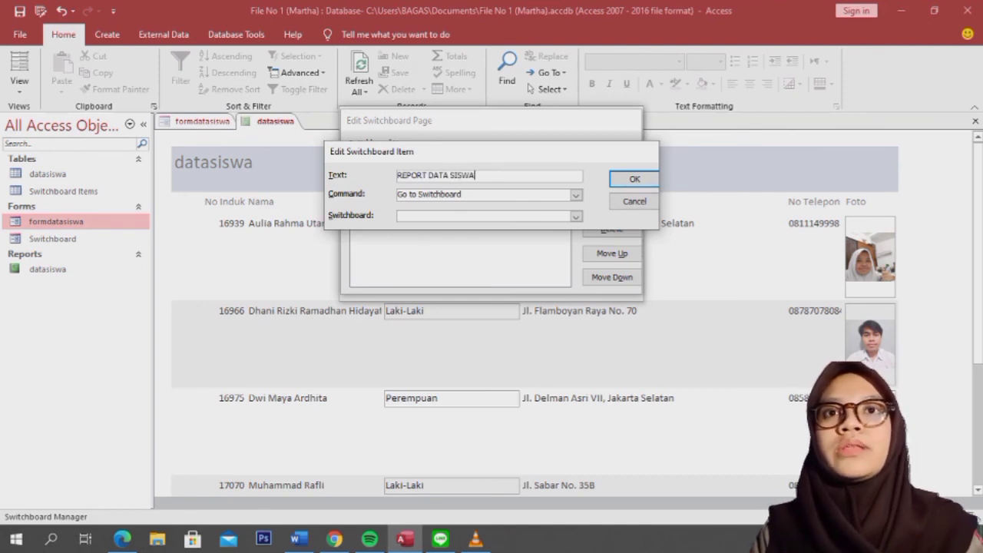
Step: Set the item to Open Report datasiswa, confirm it and close the Switchboard Manager
click(575, 195)
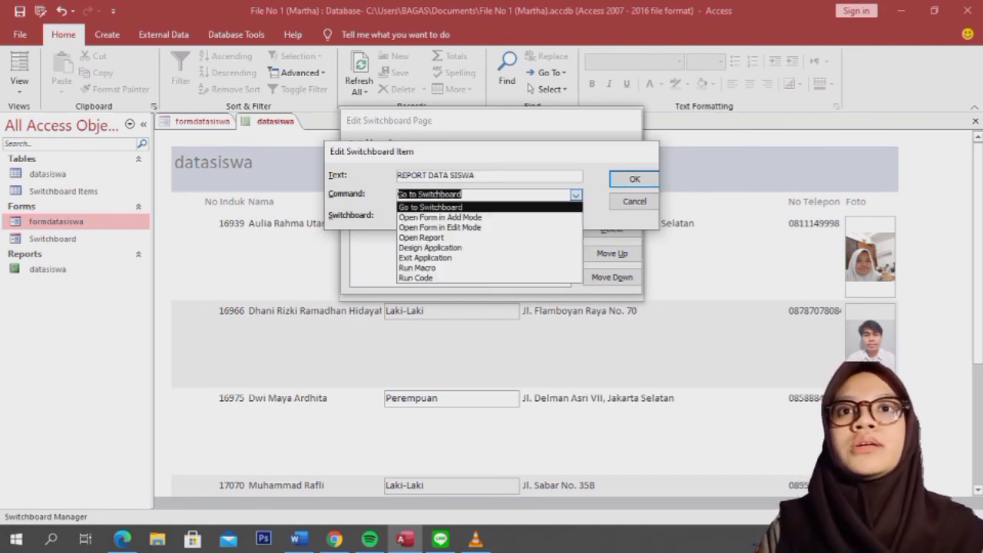
click(422, 237)
click(576, 217)
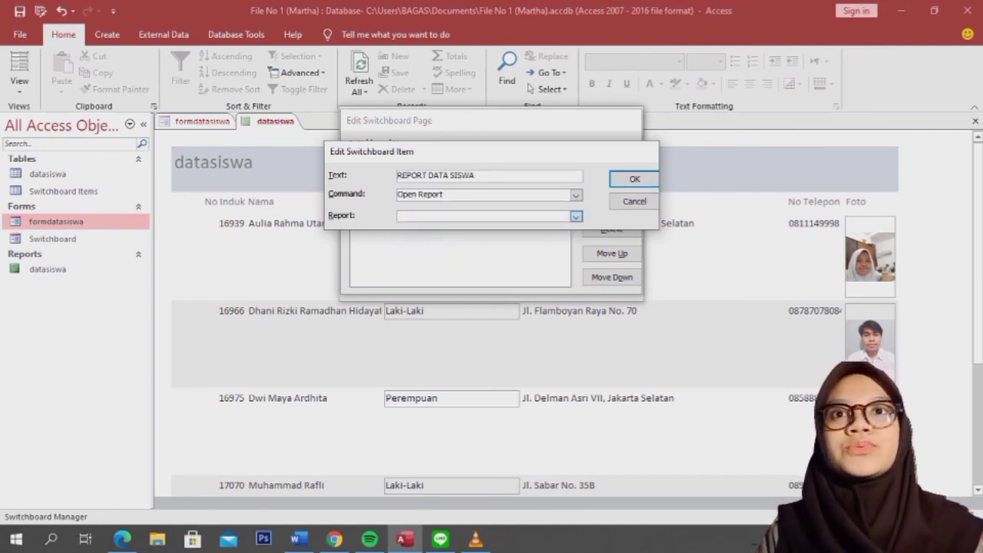
click(419, 228)
key(Return)
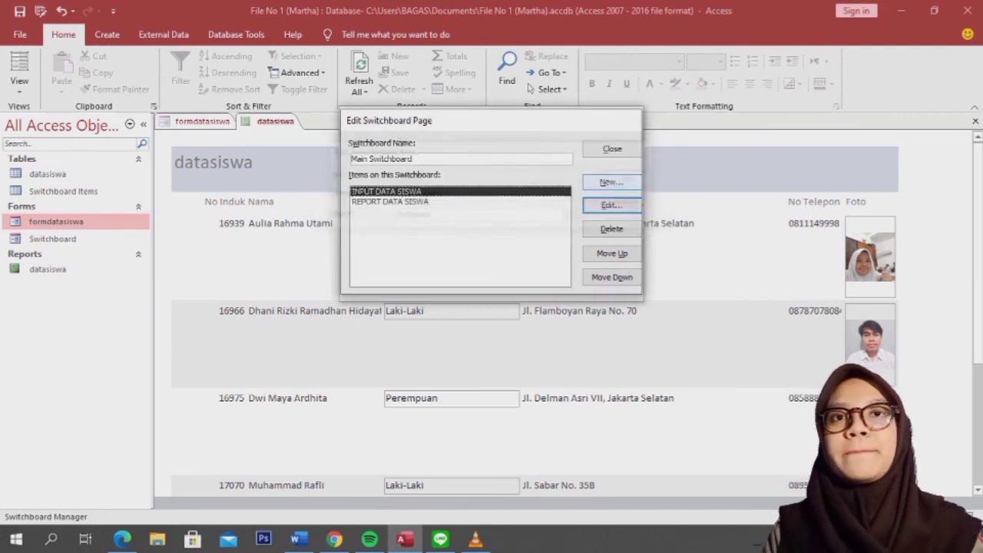
key(Return)
key(Return)
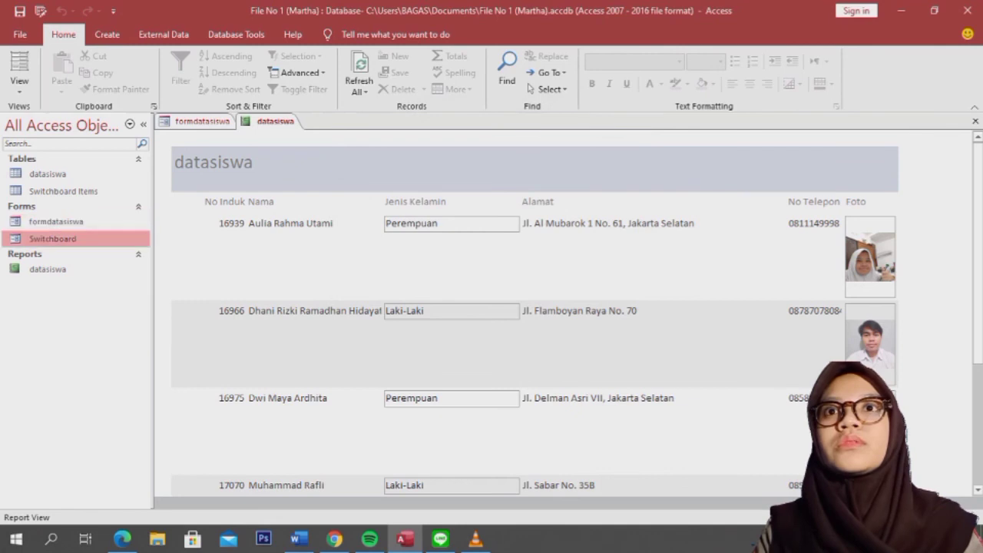
Step: Open the Switchboard form and switch it to Design View
double_click(63, 191)
double_click(53, 238)
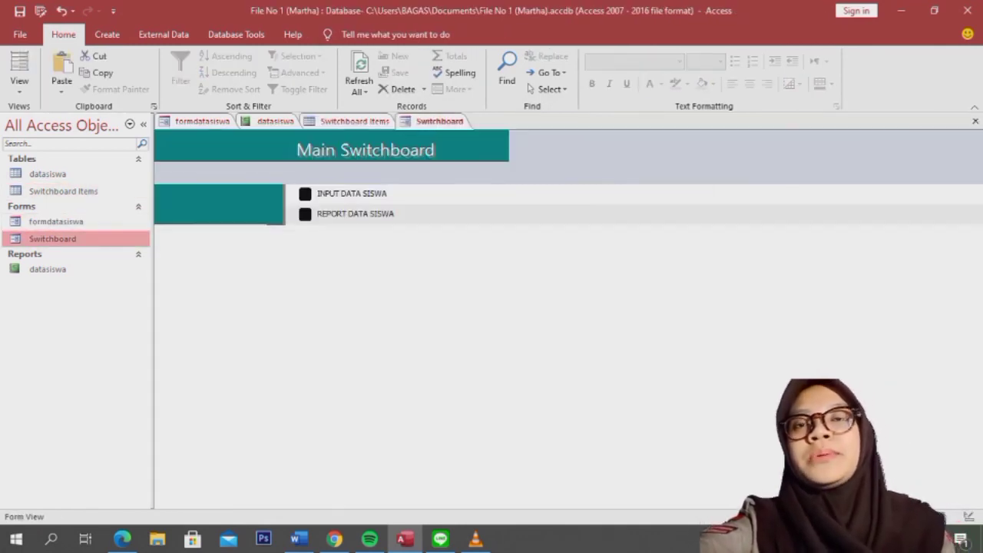
right_click(419, 120)
click(461, 216)
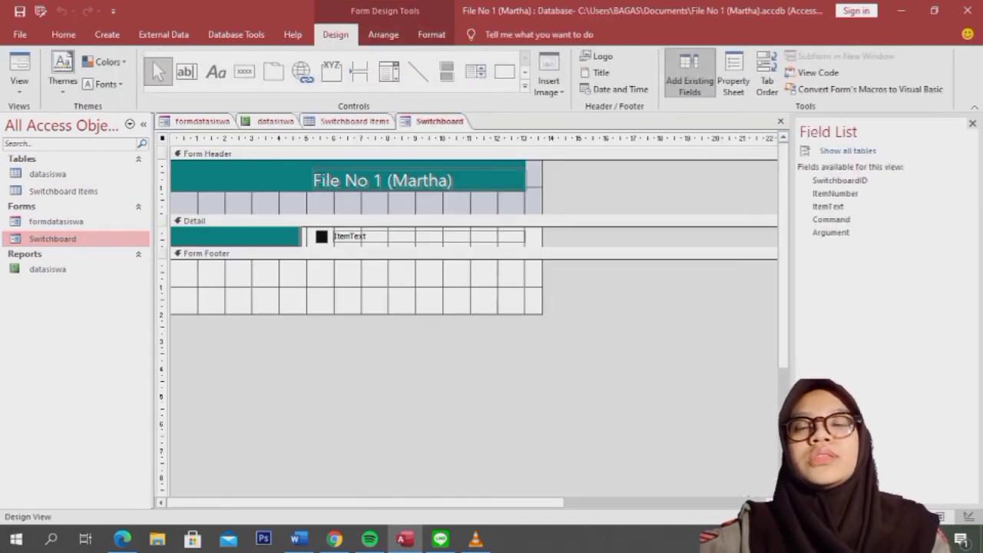
Step: Insert the school logo image into the form header and move it into place
click(597, 56)
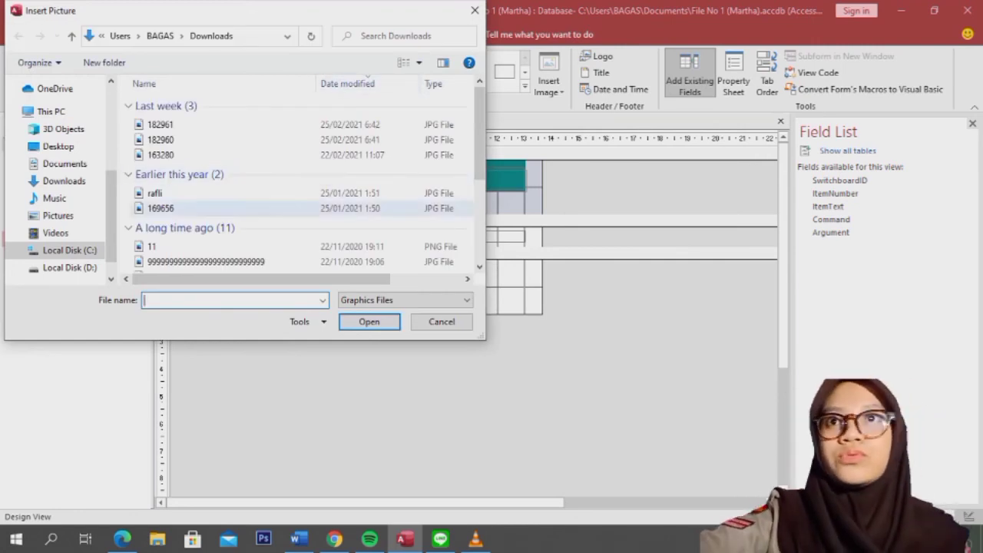
text(SM)
click(177, 313)
drag(203, 174, 337, 173)
Step: Select the header title label and delete its old text
click(62, 12)
double_click(453, 181)
click(455, 180)
key(BackSpace)
key(BackSpace)
key(BackSpace)
key(BackSpace)
key(BackSpace)
key(BackSpace)
key(BackSpace)
key(BackSpace)
key(BackSpace)
key(BackSpace)
key(BackSpace)
key(BackSpace)
key(BackSpace)
key(BackSpace)
key(BackSpace)
key(BackSpace)
key(BackSpace)
key(BackSpace)
Step: Change the Switchboard header title to 'Aplikasi Siswa SMAN 47'
text(A)
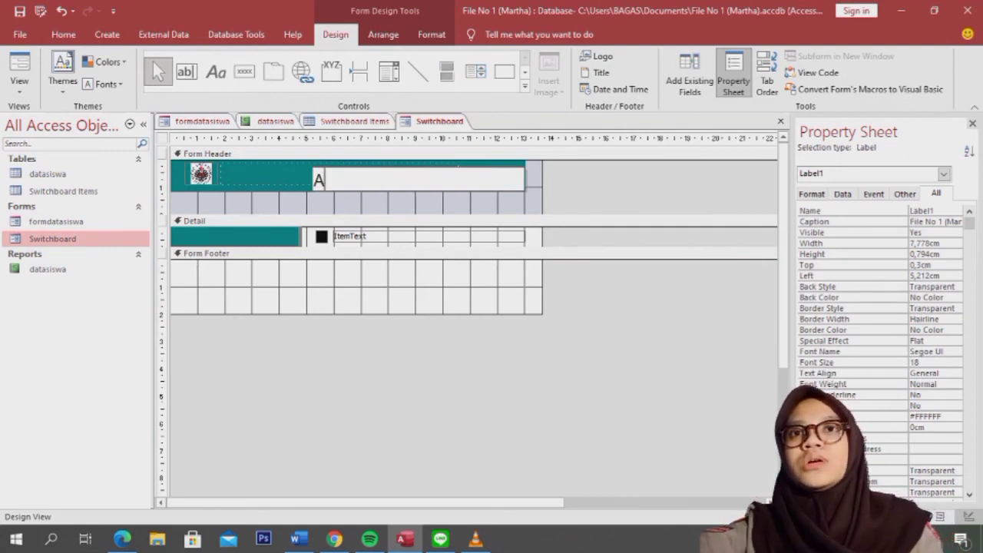
text(plikasi)
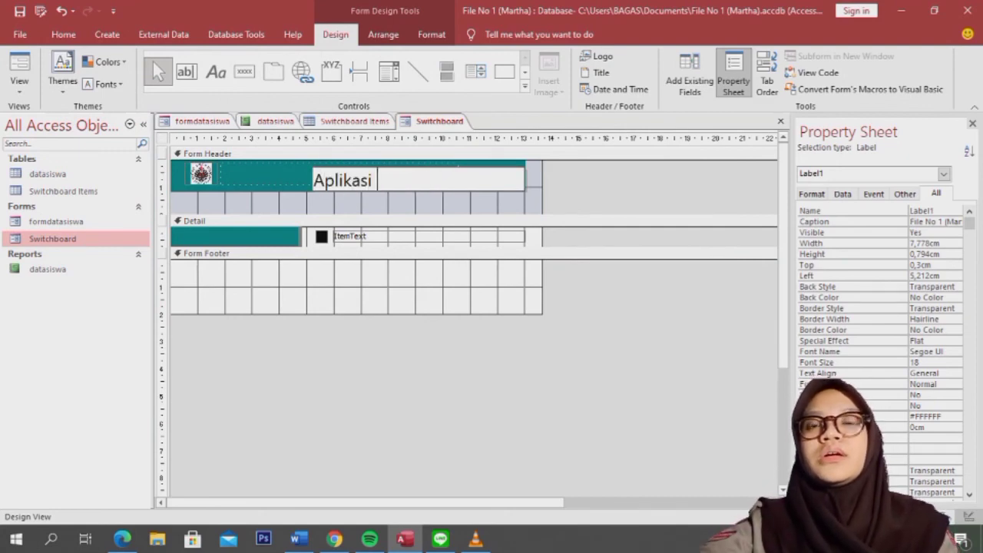
text( Siswa sma)
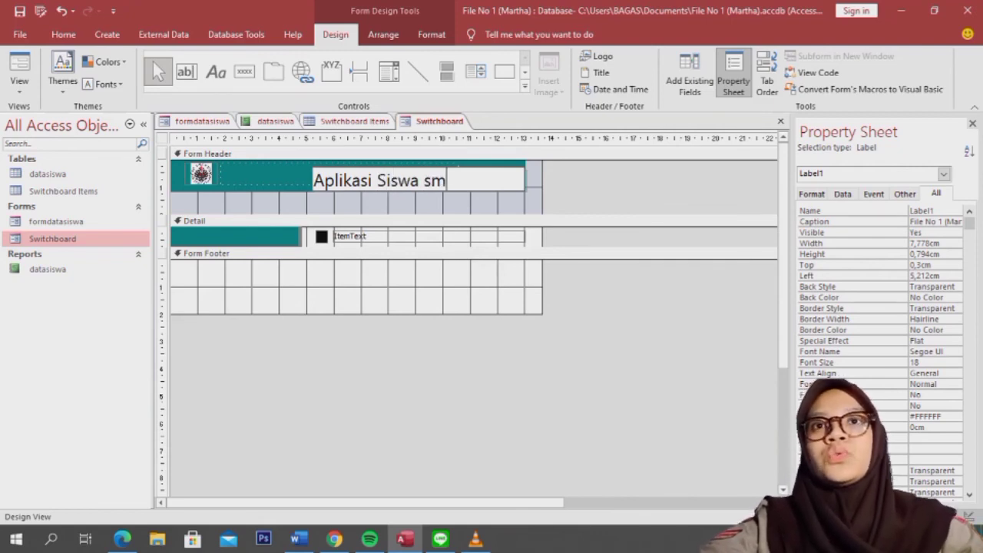
key(BackSpace)
key(BackSpace)
key(BackSpace)
text(SMA)
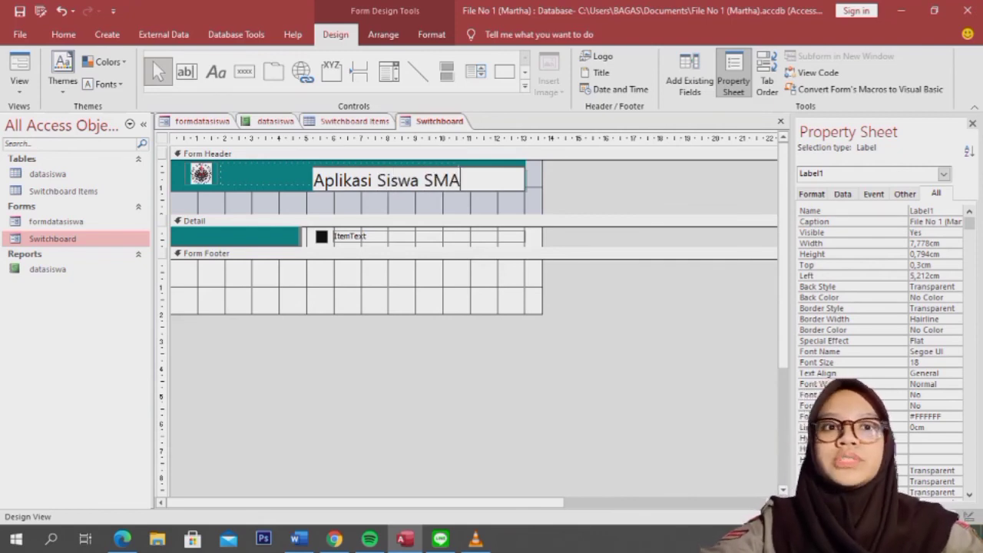
text(N 47)
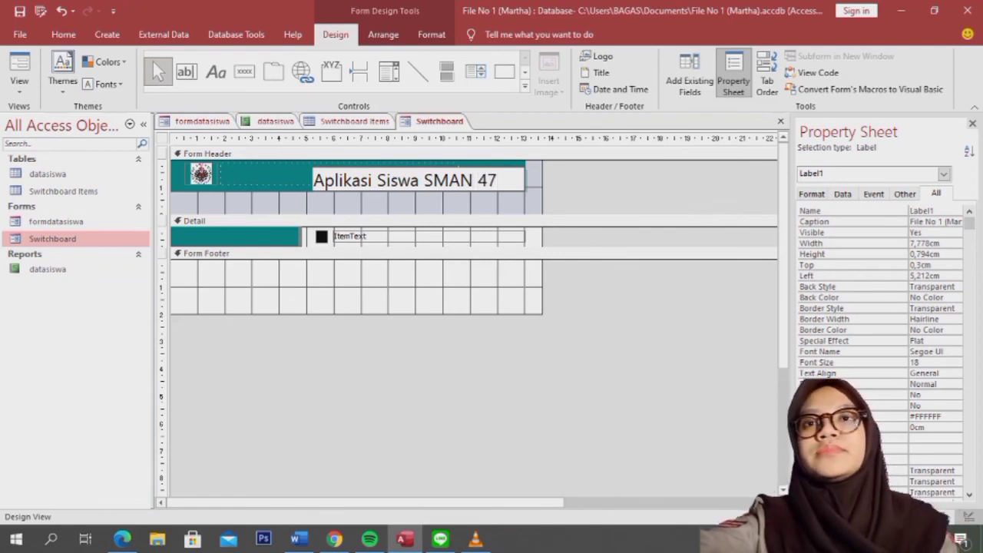
click(375, 414)
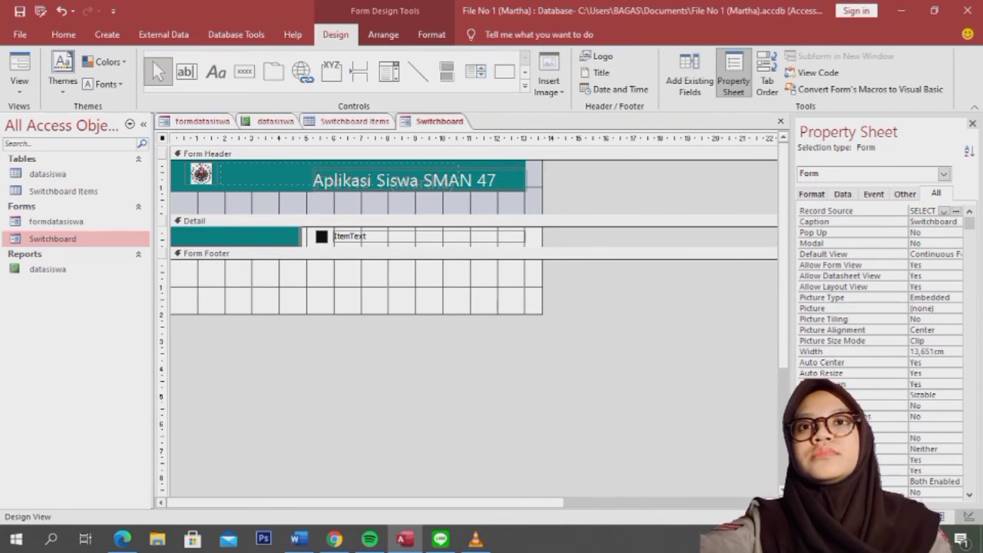
Step: Widen the teal header band by dragging its right edge further right
click(269, 187)
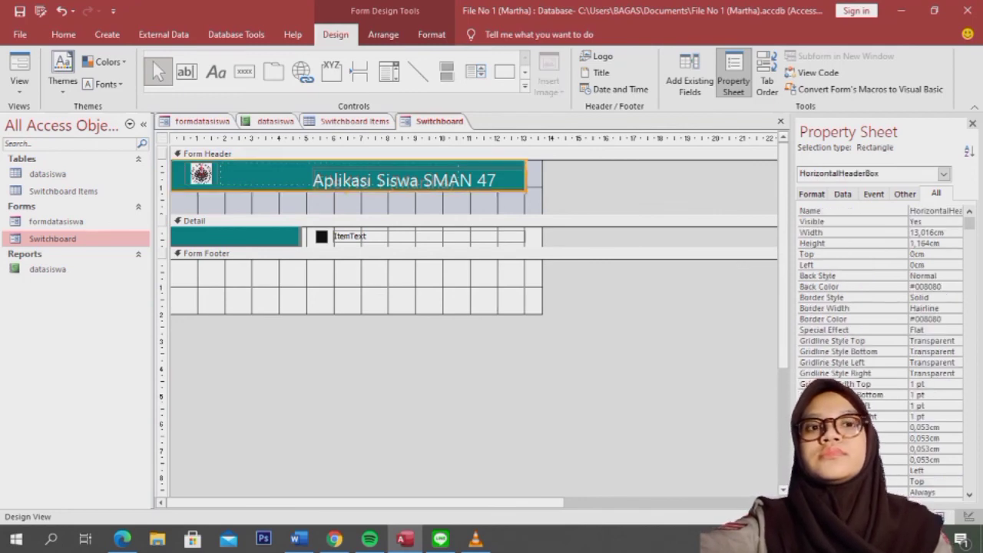
drag(525, 176, 569, 177)
click(622, 330)
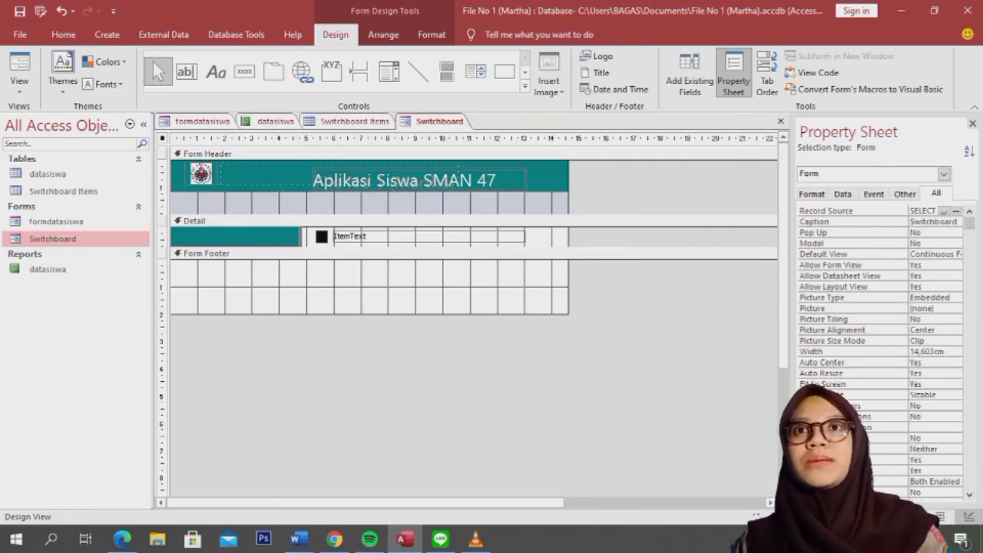
click(63, 191)
click(48, 174)
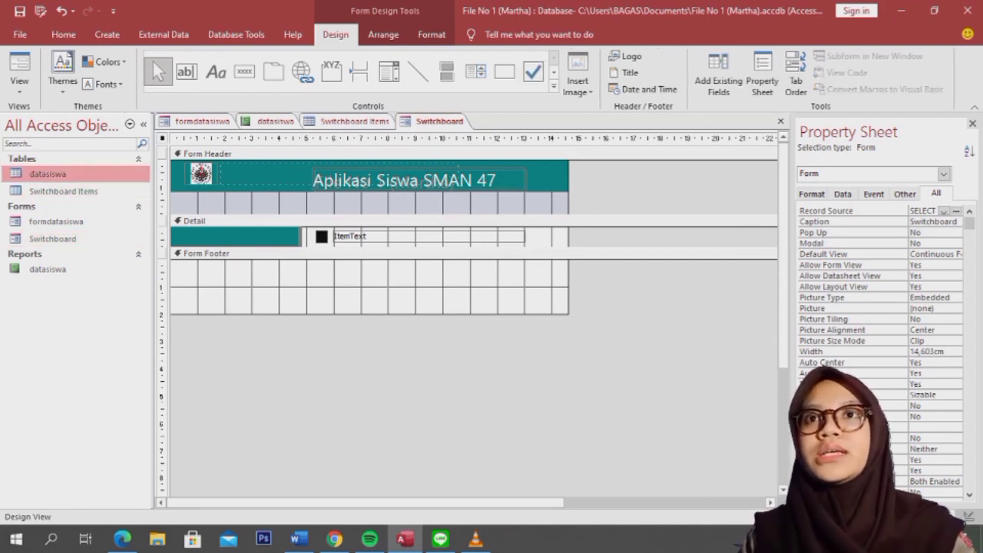
Step: Run the Switchboard form, test INPUT DATA SISWA, and return to the Main Switchboard
double_click(52, 238)
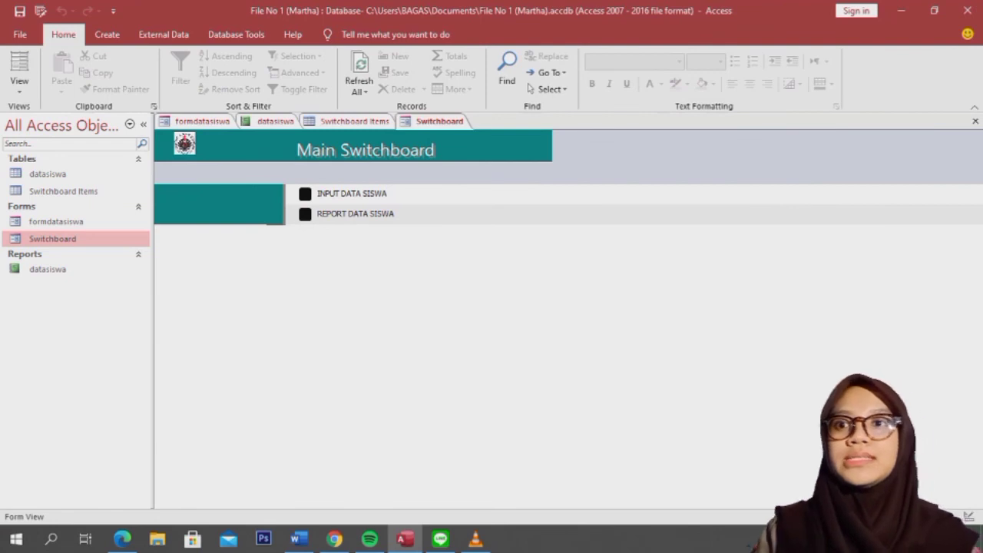
click(339, 194)
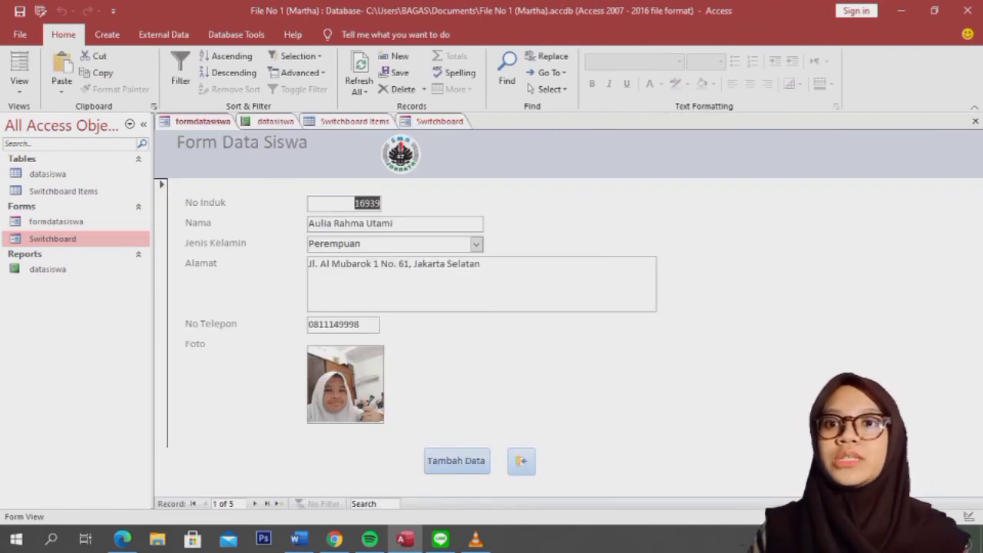
click(438, 121)
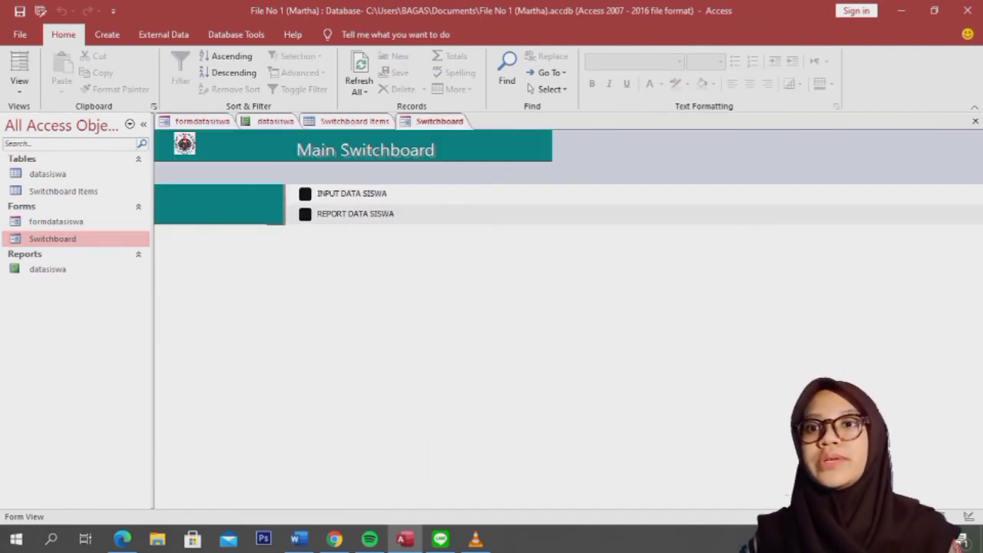